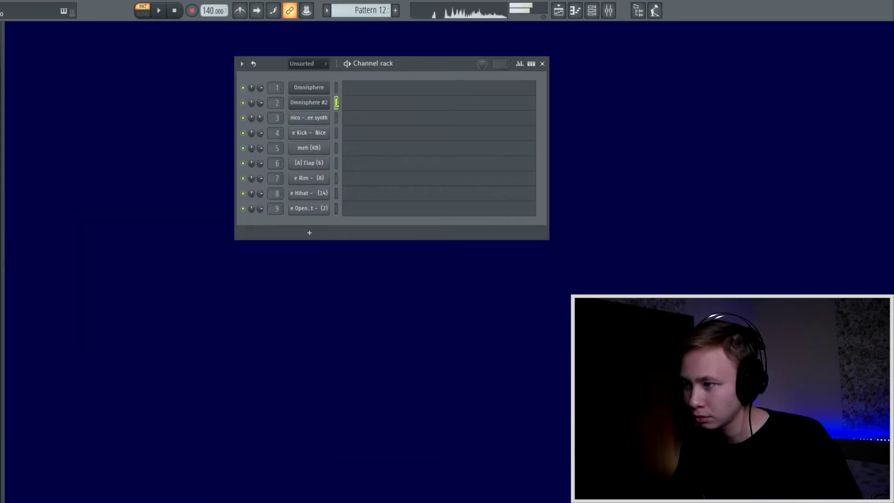
Inspect the sample settings of the nico - tree synth channel and close them
drag(431, 66, 433, 69)
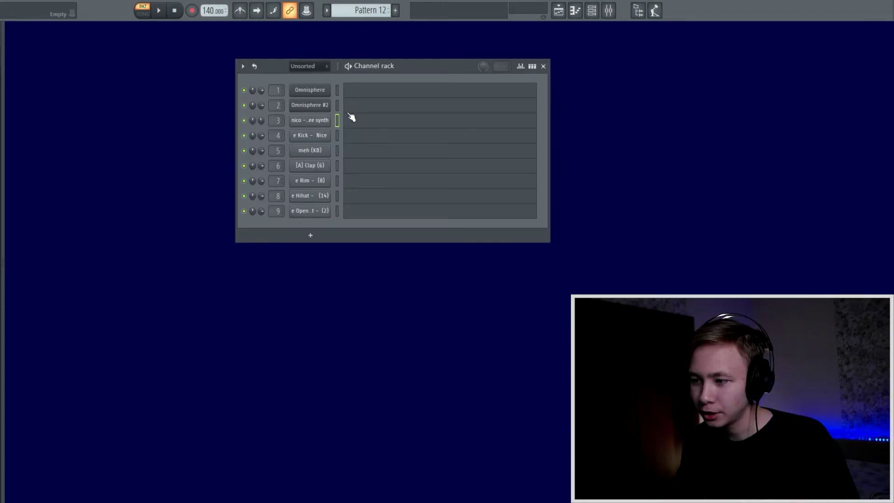
click(309, 121)
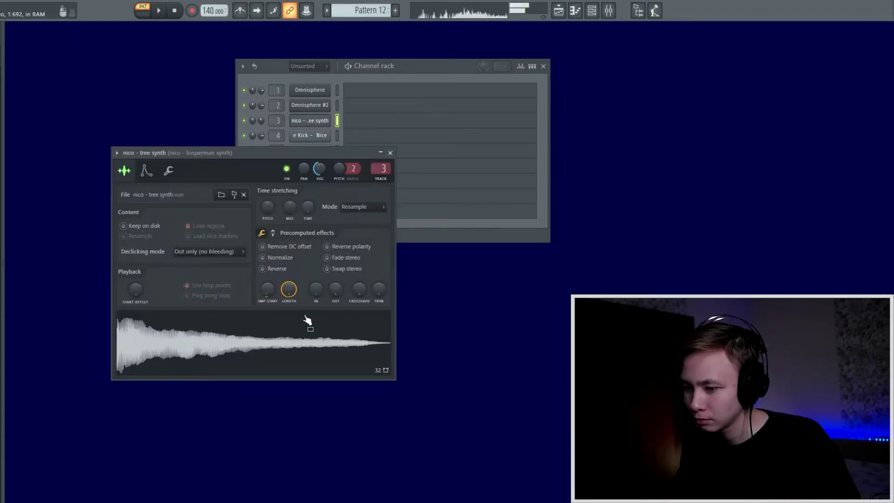
click(391, 154)
Open the piano roll for the first Omnisphere channel and set its snap to 1/6 beat
click(394, 90)
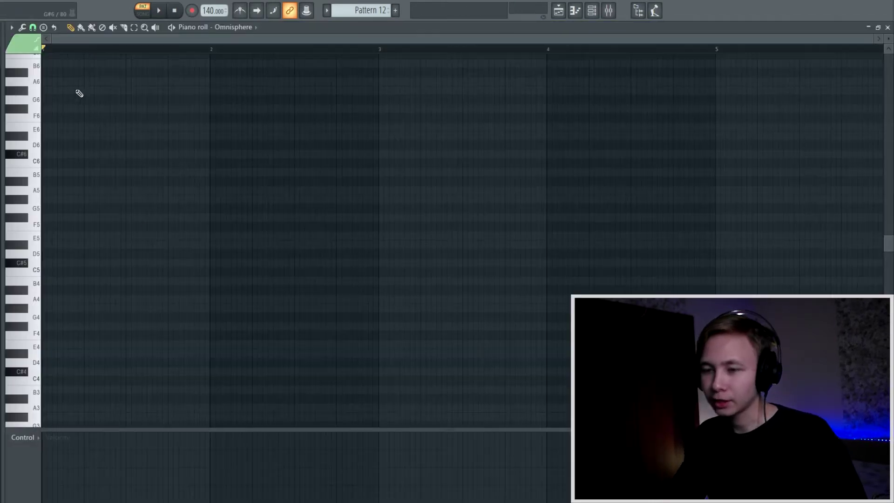
click(32, 28)
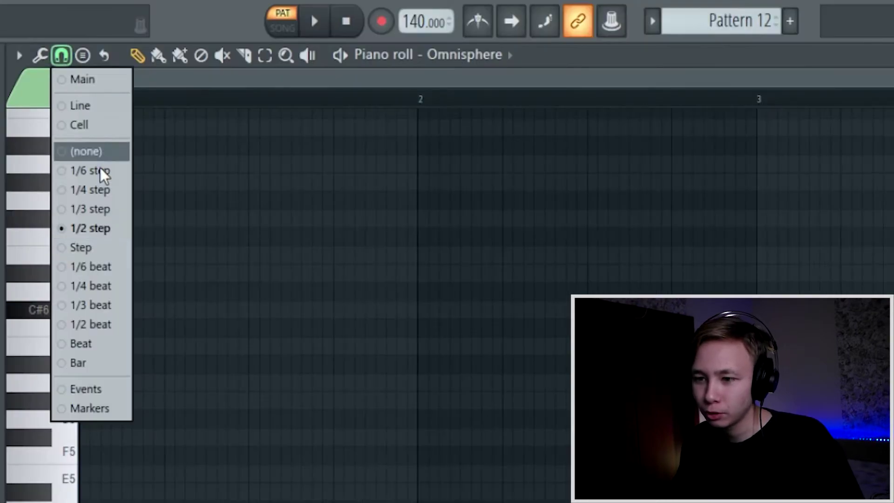
click(92, 266)
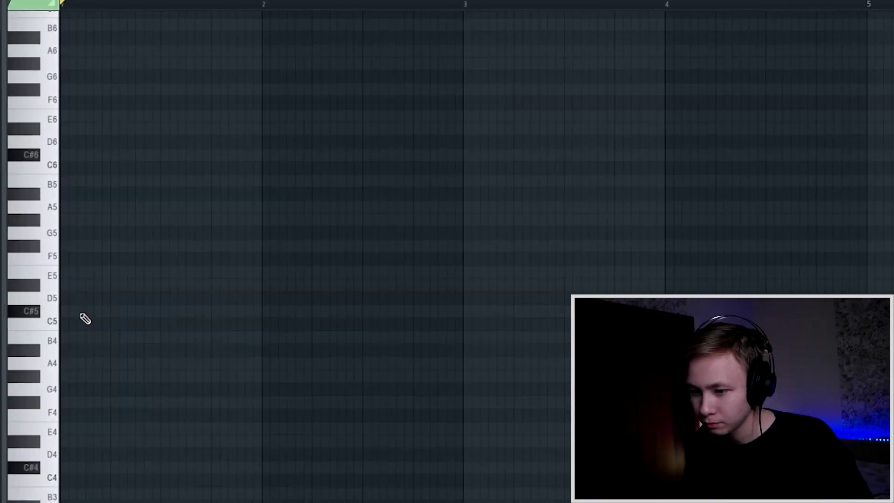
Draw one-bar root notes C#5, A4, E5 and D#5 in bars 1 to 4 and audition them
key(space)
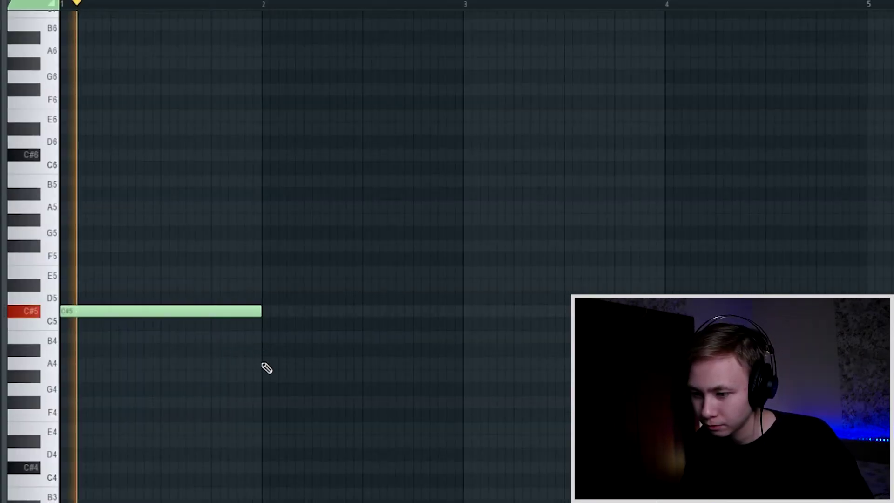
click(266, 363)
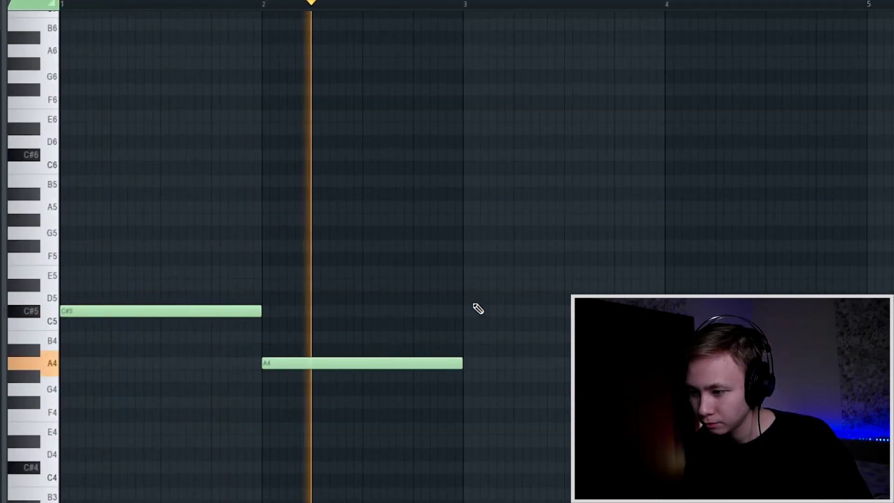
click(465, 272)
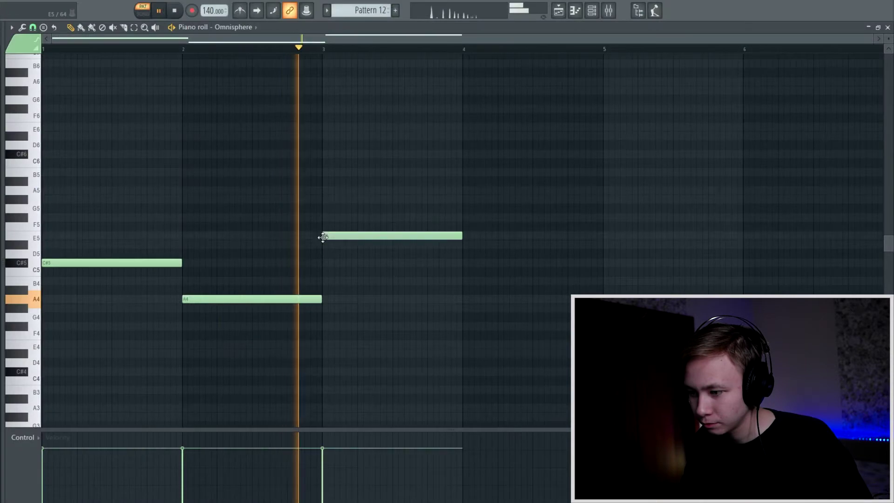
click(465, 246)
scroll(456, 293, down, 1)
scroll(401, 296, down, 1)
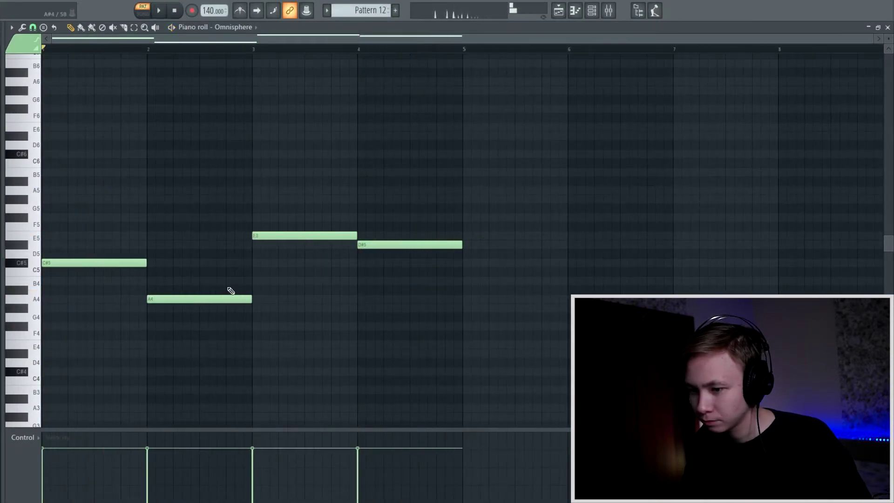
key(space)
Build three-note chords on the four roots, raising each chord's middle note an octave and staggering the note starts
scroll(54, 268, up, 2)
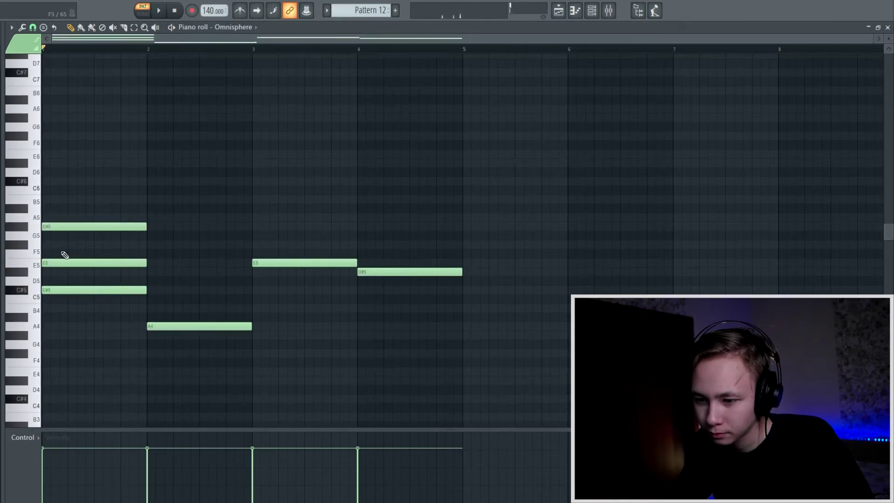
key(ctrl+Up)
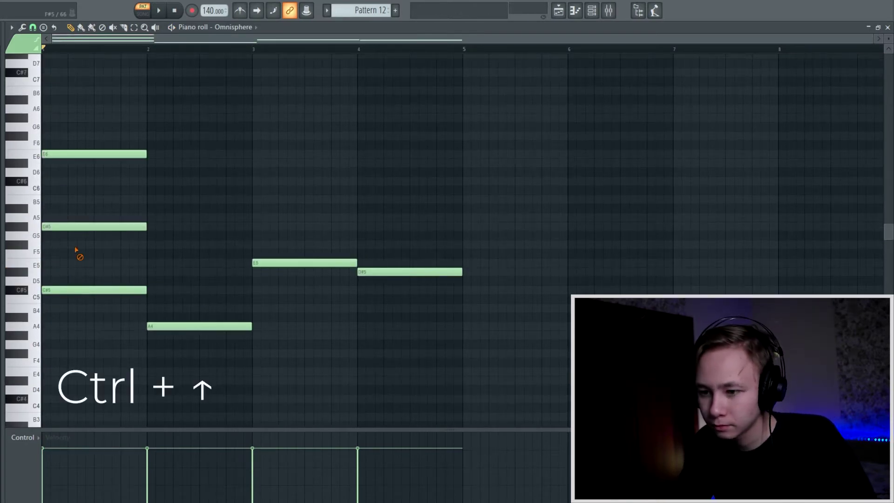
key(space)
key(space)
drag(62, 225, 71, 225)
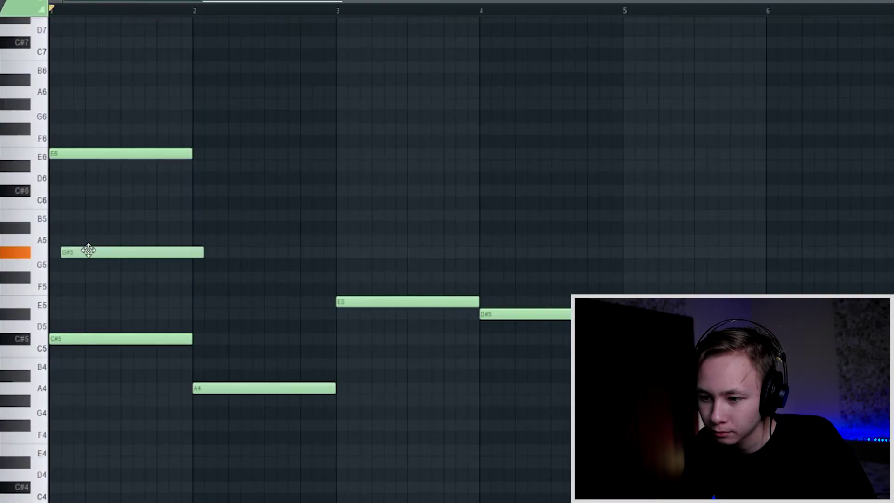
key(space)
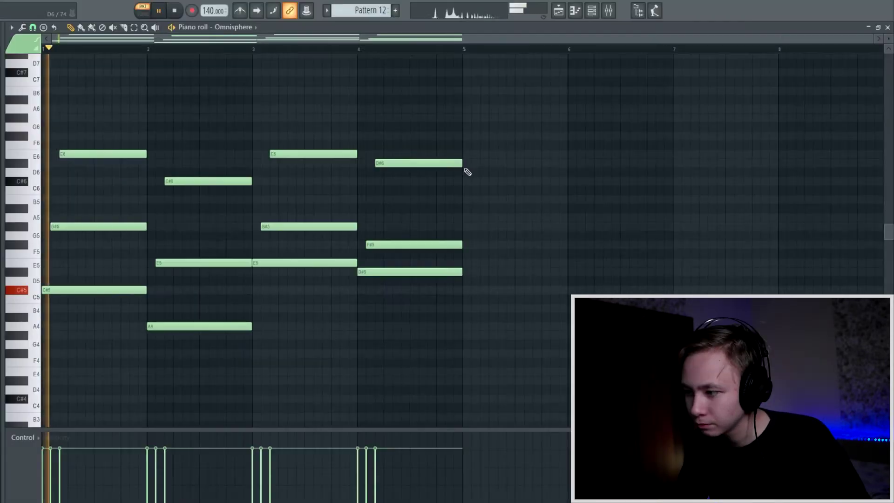
key(space)
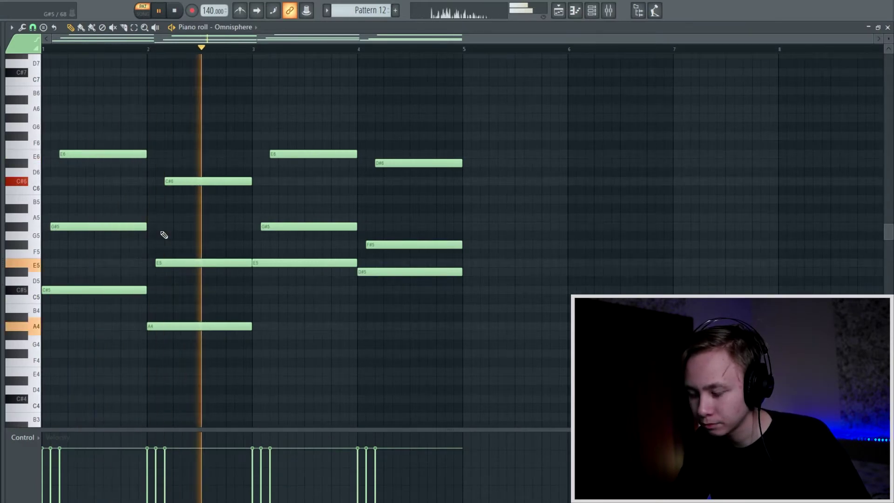
Add melody notes G#6, F#6 and E6 above the bar 1 chord and apply legato to the top notes
scroll(163, 235, up, 1)
scroll(24, 307, up, 1)
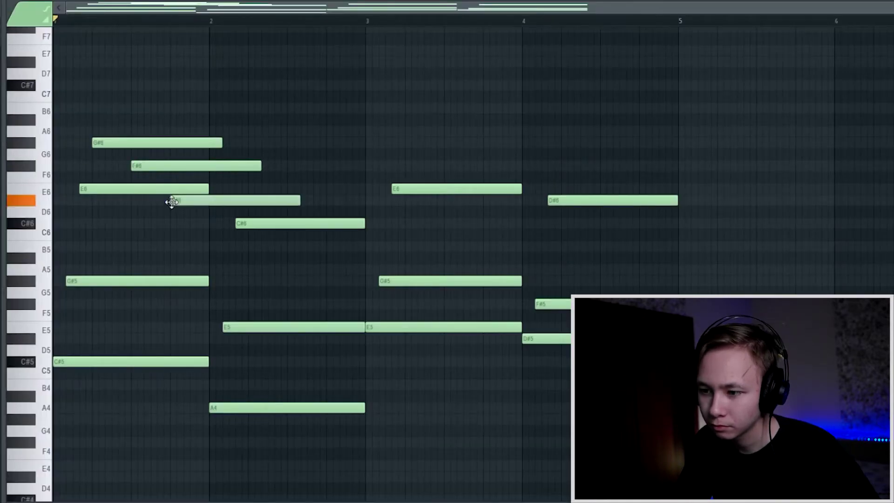
drag(171, 201, 172, 187)
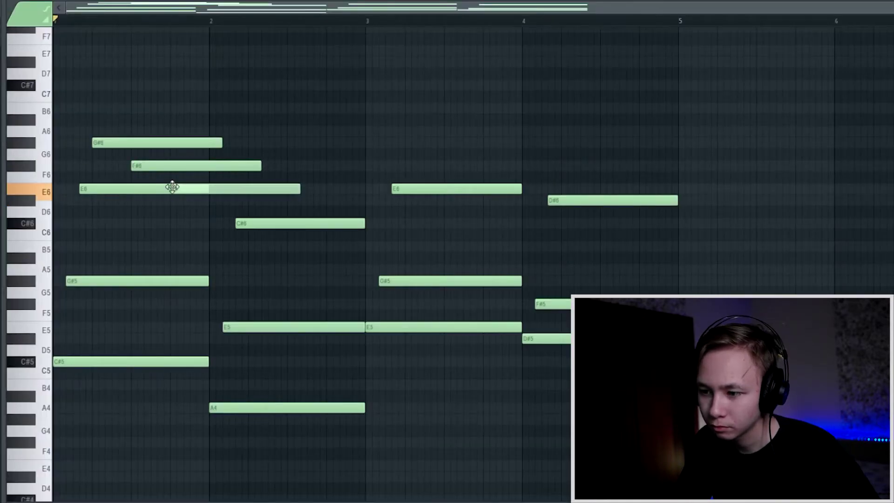
drag(164, 138, 167, 195)
key(ctrl+l)
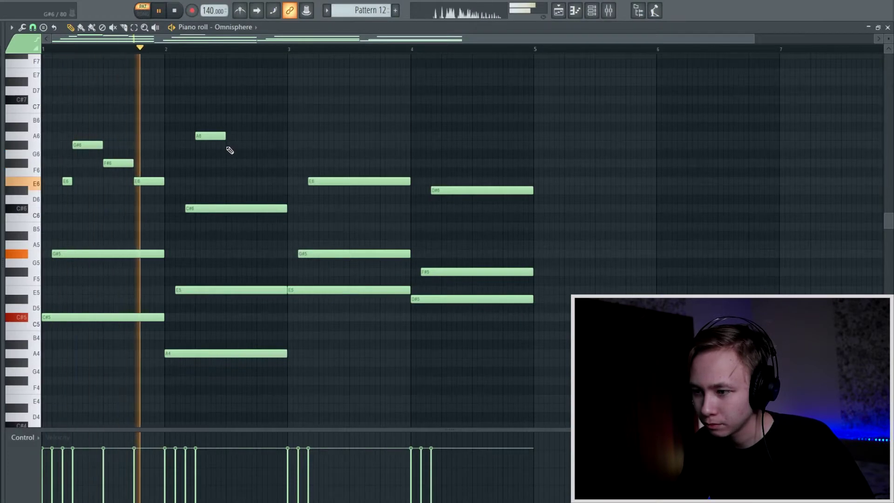
Add melody notes A6, E6 and G#6 above the bar 2 chord, auditioning the middle note's pitch
scroll(237, 155, down, 1)
key(space)
drag(211, 147, 237, 146)
click(205, 179)
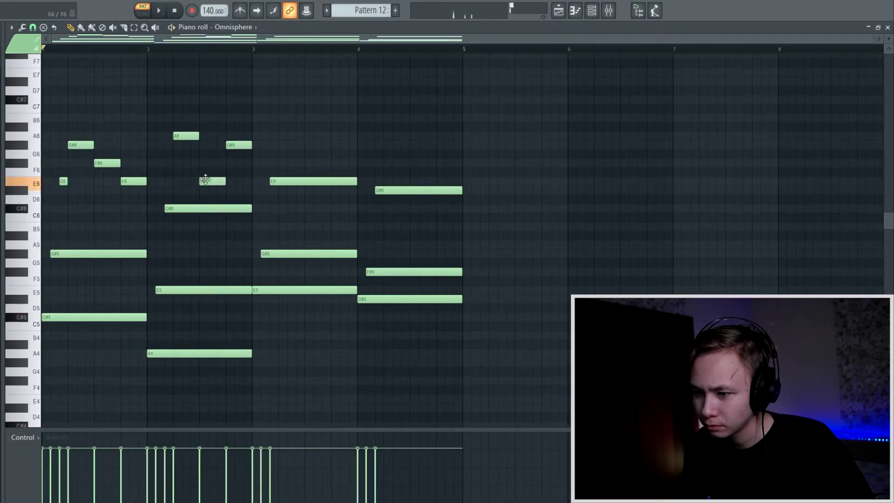
key(space)
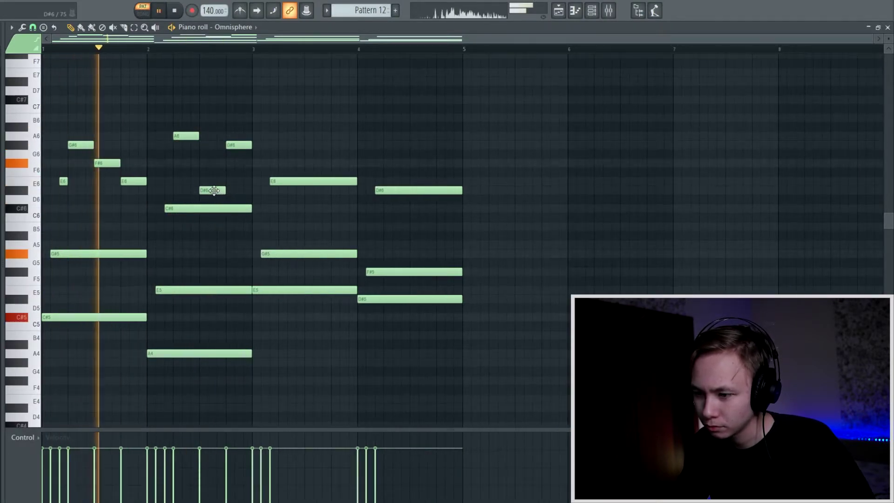
drag(205, 191, 205, 181)
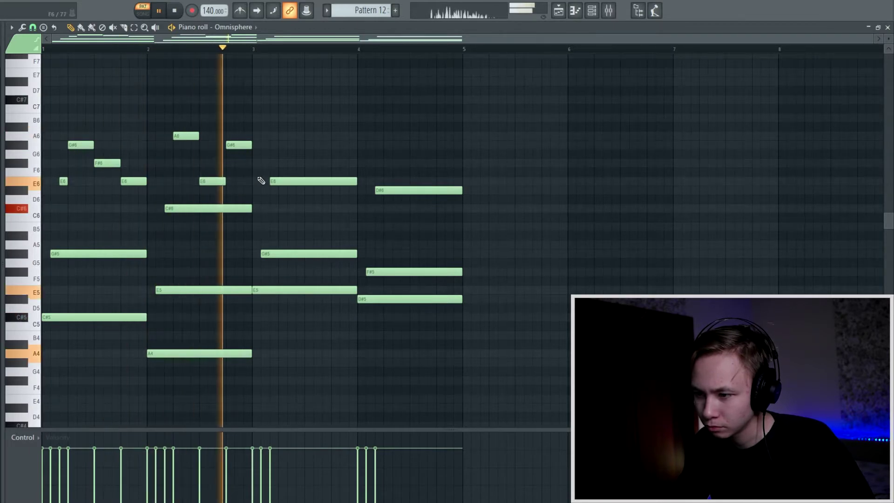
Add melody notes G#6, F#6 and E6 in bar 3 and apply legato to the top notes
key(space)
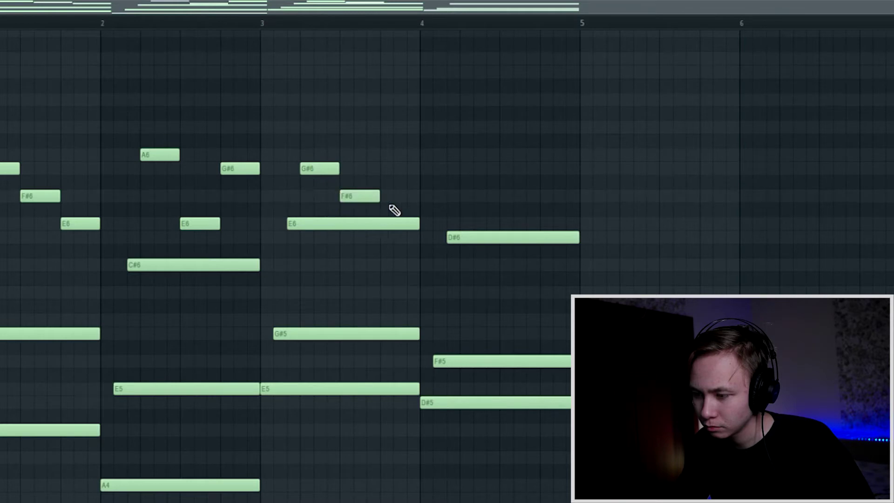
drag(386, 269, 328, 153)
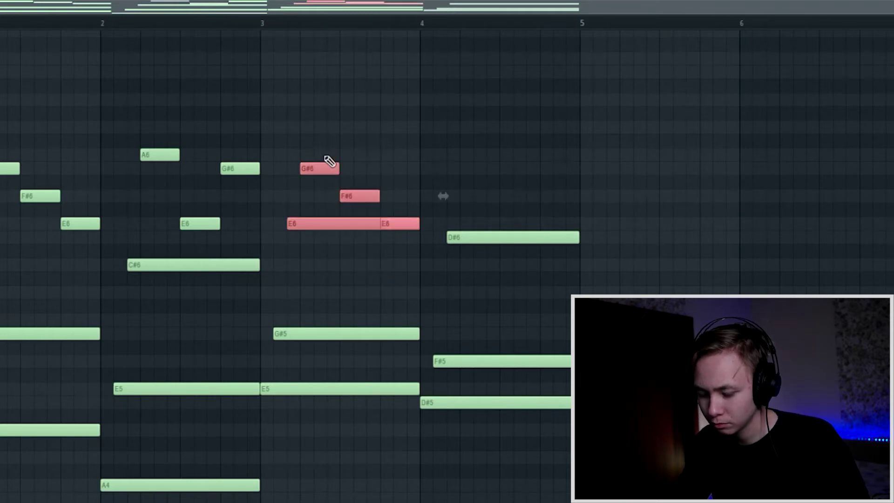
key(ctrl+l)
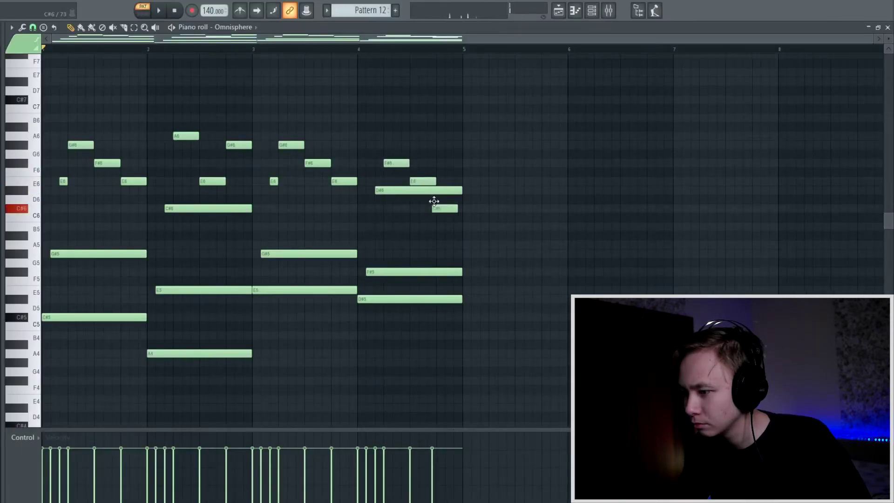
Finish bar 4 with melody notes F#6, E6 and D#6, apply legato to the top notes, and audition the progression
drag(460, 139, 390, 233)
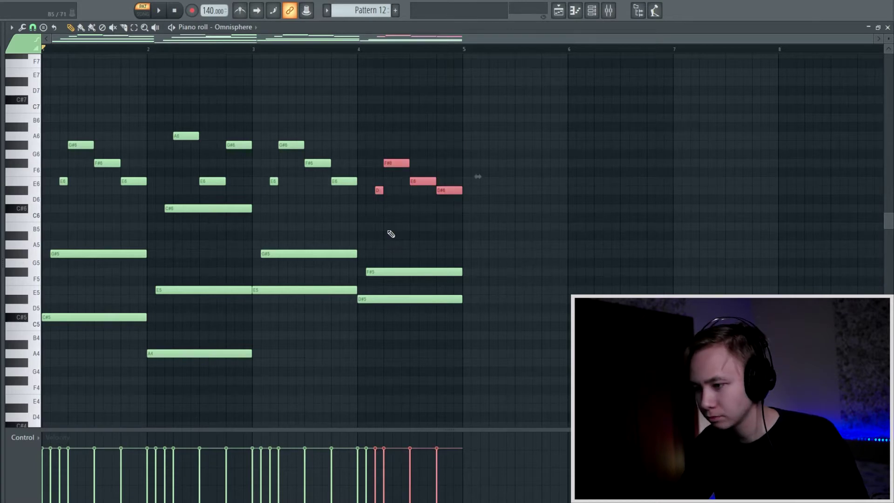
click(387, 234)
key(space)
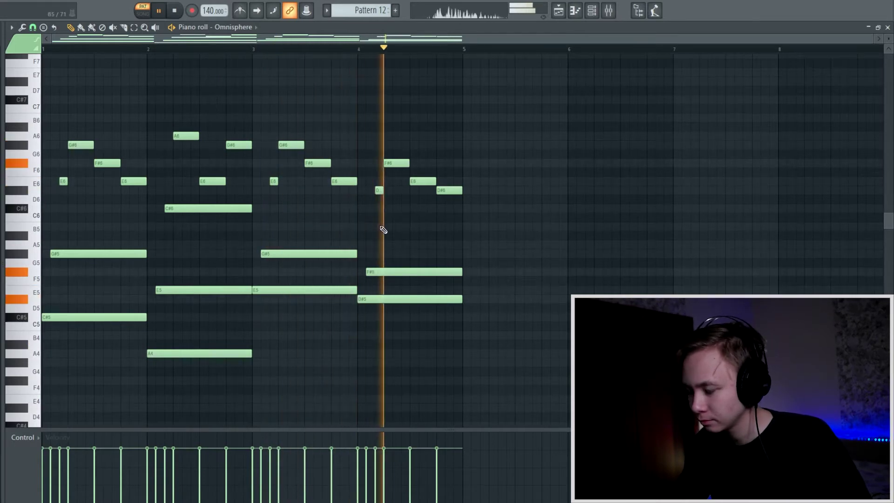
key(space)
Duplicate the four-bar progression to fill bars 5 to 8 and deselect the copied notes
key(ctrl+b)
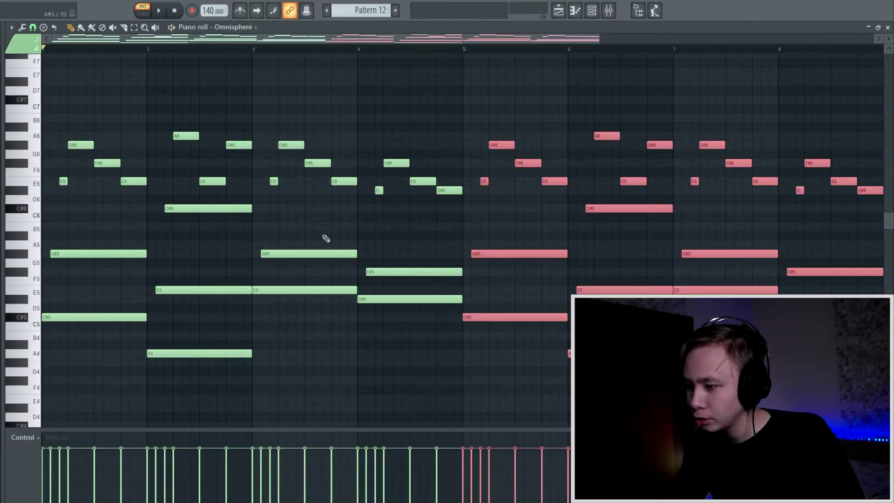
scroll(303, 236, down, 2)
key(ctrl+d)
Randomize the velocities of all notes with the randomizer's Levels section and audition the result
key(alt+r)
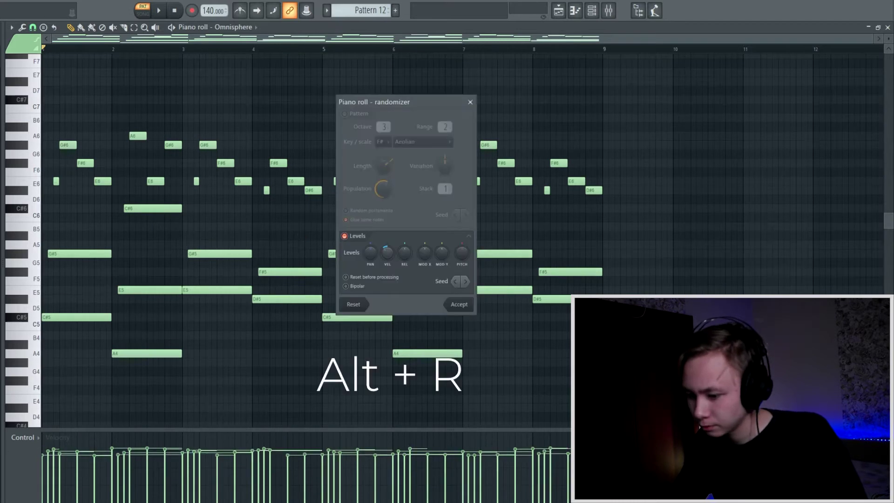
key(space)
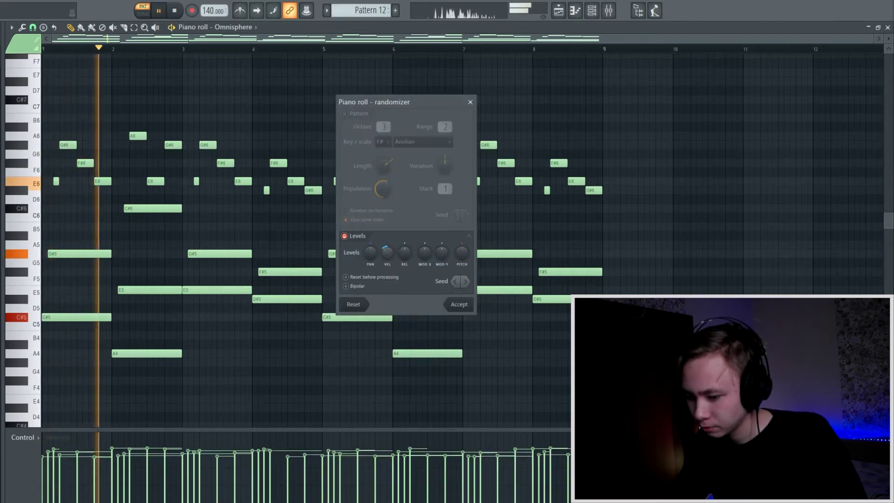
click(459, 305)
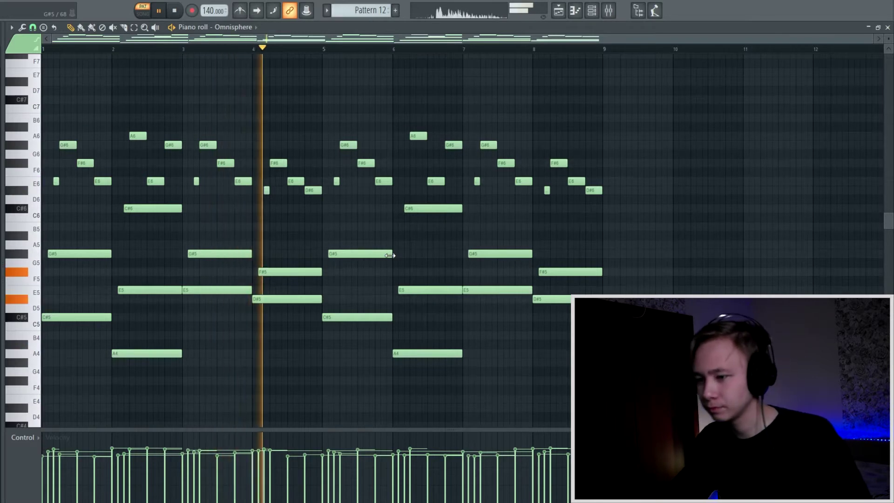
key(space)
Leave the piano roll and inspect the effects on the Omnisphere mixer track, including Fruity Reeverb 2
key(F7)
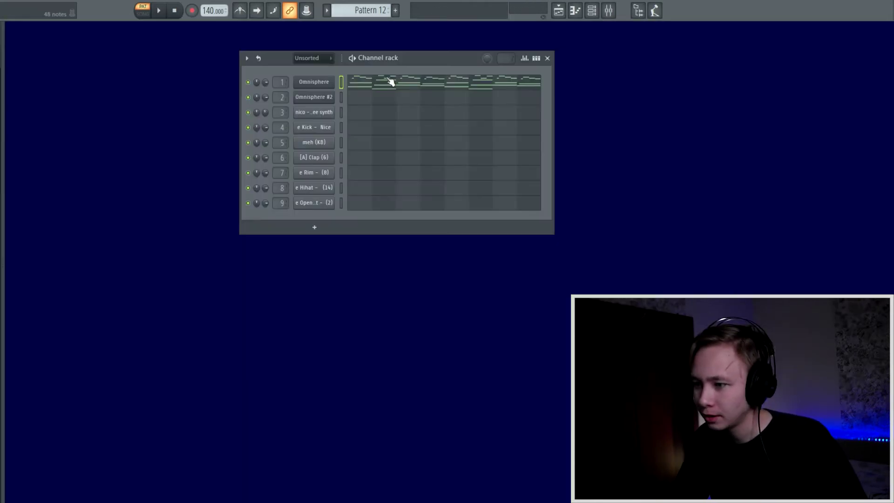
drag(400, 64, 389, 77)
click(608, 11)
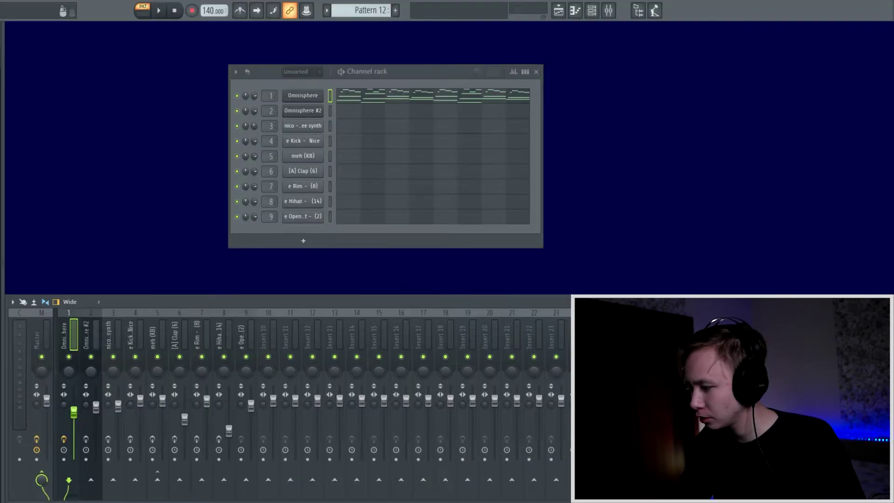
click(819, 339)
click(530, 120)
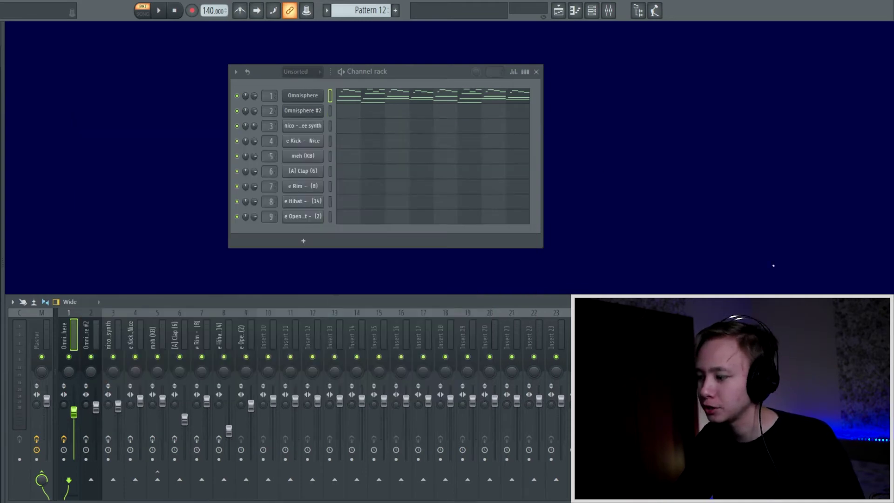
click(819, 352)
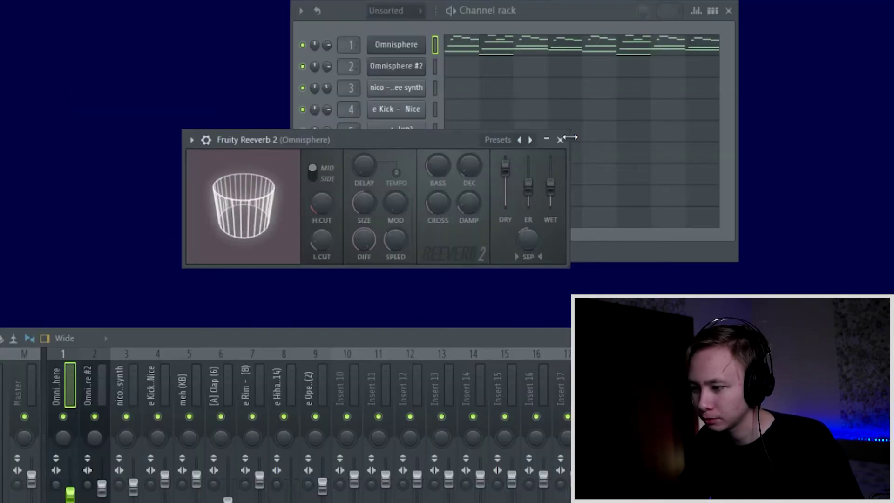
click(561, 139)
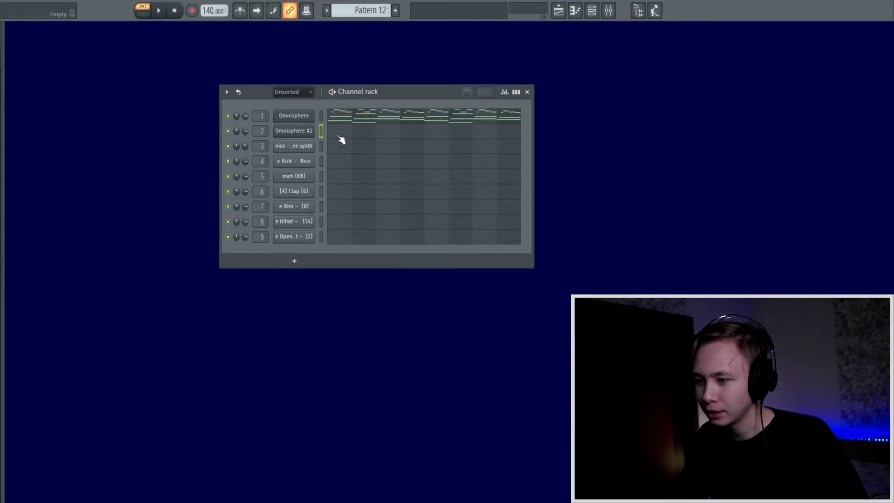
Open Omnisphere #2 in the piano roll and fill bar 1 with a three-beat C#6 and a one-beat E6
click(338, 135)
click(49, 208)
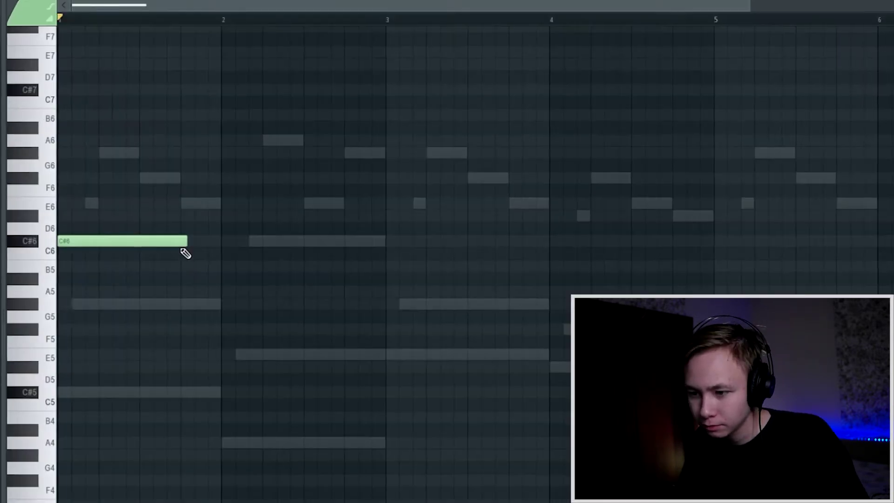
key(space)
click(97, 184)
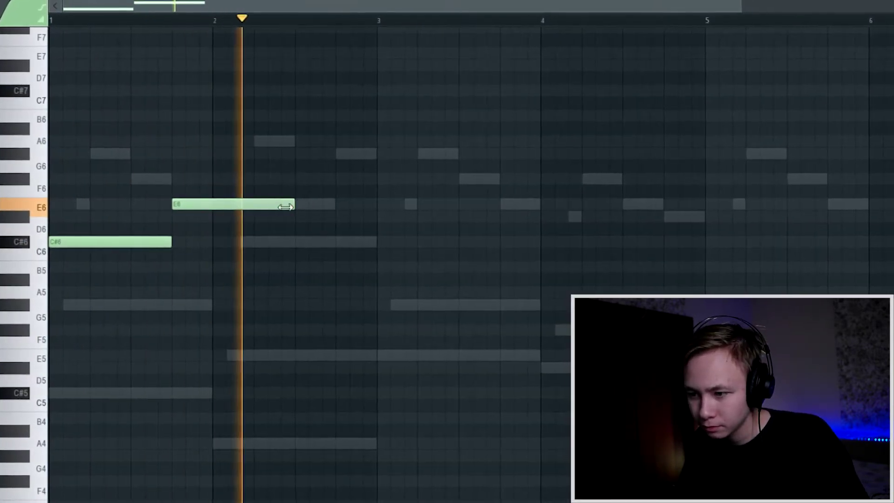
drag(296, 204, 212, 235)
key(space)
Fill bar 2 with a three-beat A5 followed by a one-beat C#6, auditioning the melody
click(216, 292)
key(space)
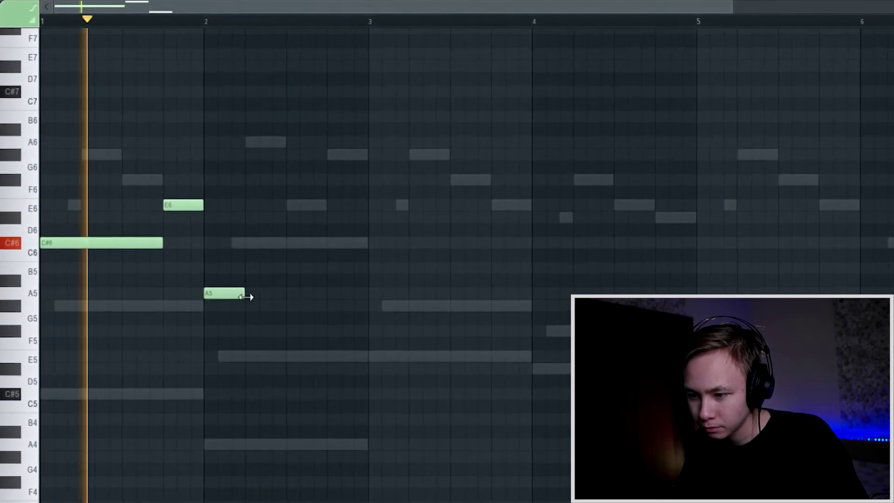
mouse_move(247, 293)
mouse_down()
mouse_move(365, 309)
mouse_move(328, 320)
mouse_up()
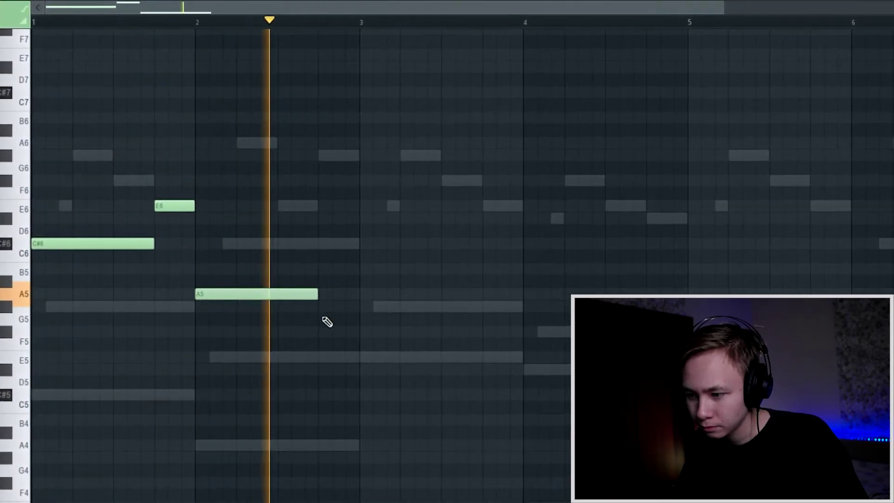
key(space)
click(317, 243)
drag(440, 244, 349, 265)
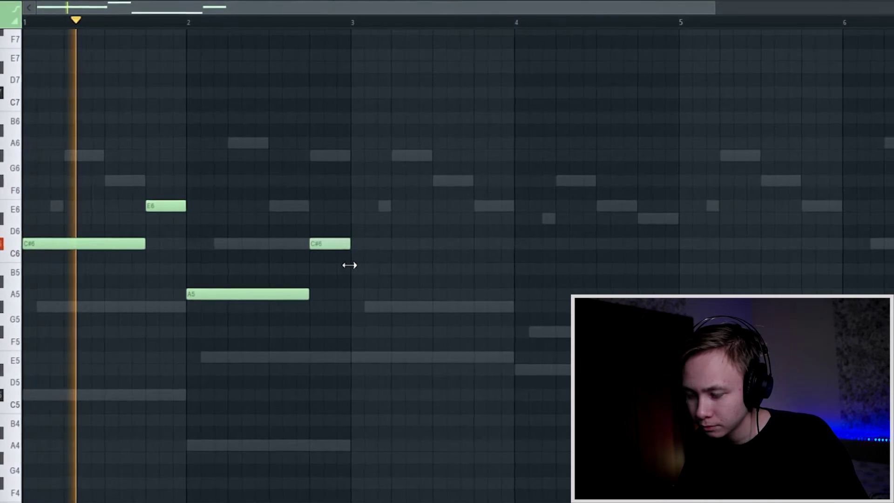
scroll(363, 237, down, 1)
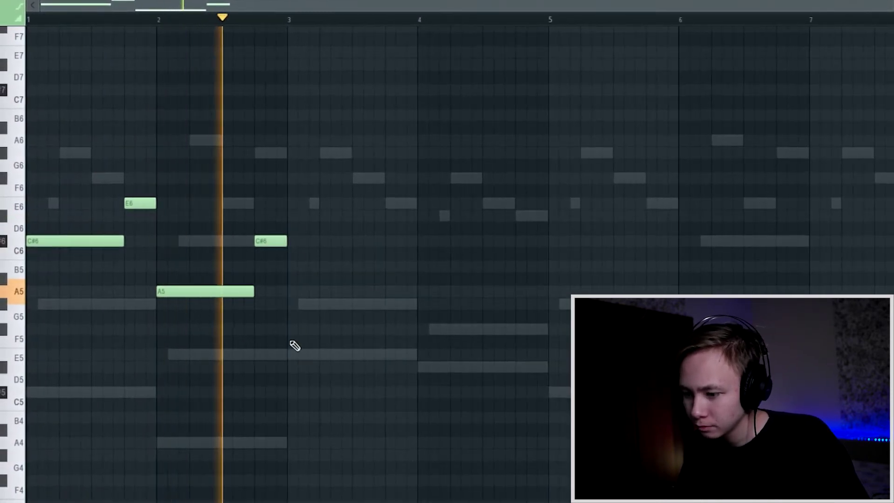
Place a one-beat note at the start of bar 3 and raise it an octave to E6
click(296, 353)
drag(297, 343, 302, 382)
key(ctrl+Up)
key(space)
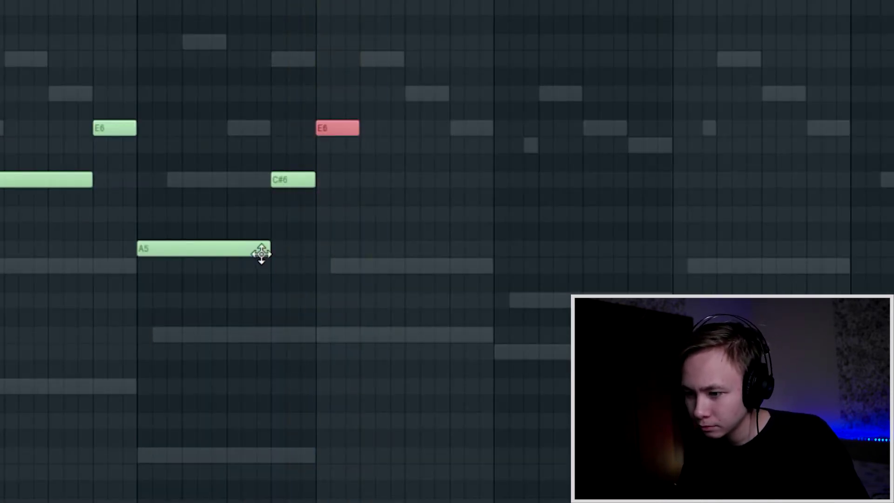
Shorten bar 2's A5 to two beats and make its C#6 span the remaining two beats
drag(267, 250, 223, 263)
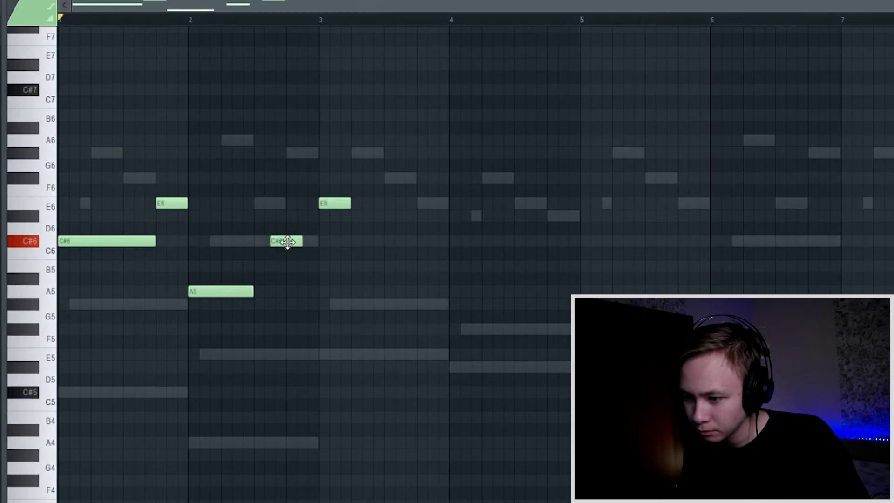
key(space)
drag(288, 241, 320, 242)
Fill bar 3 with a three-beat and a one-beat E6, and bar 4 with a three-beat and a one-beat D#6
drag(351, 205, 540, 224)
click(451, 216)
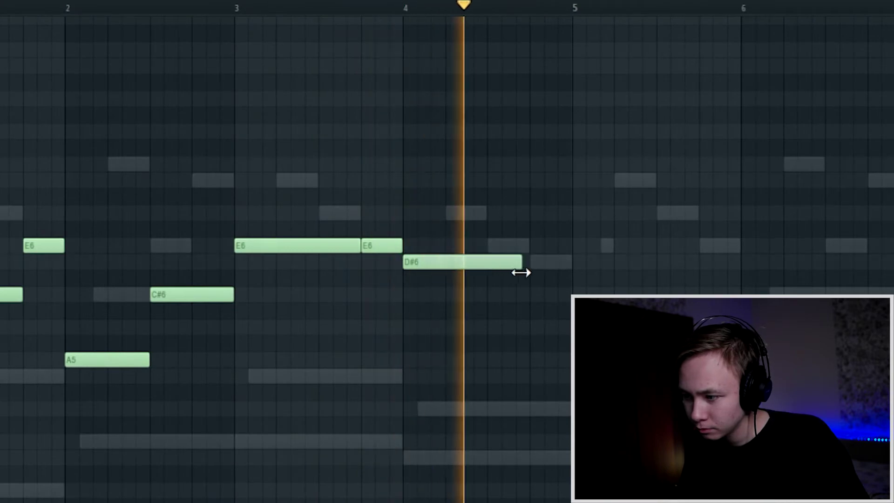
drag(521, 273, 528, 272)
click(532, 265)
key(space)
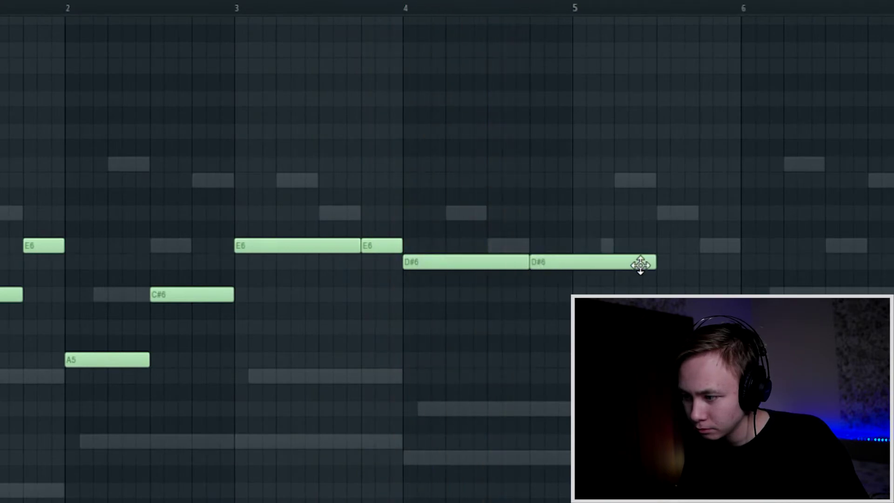
drag(651, 265, 579, 278)
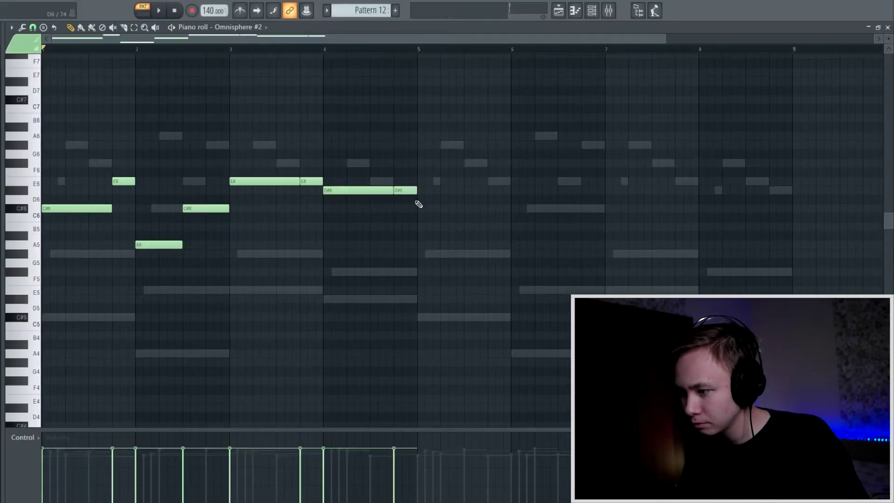
Duplicate the four-bar Omnisphere #2 melody into bars 5 to 8, deselect the copies and play the pattern
key(ctrl+b)
scroll(313, 269, down, 2)
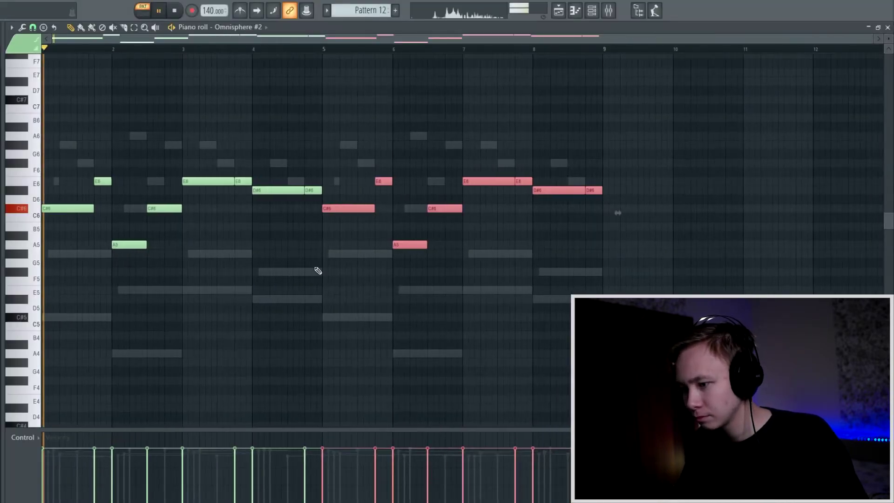
key(ctrl+d)
key(space)
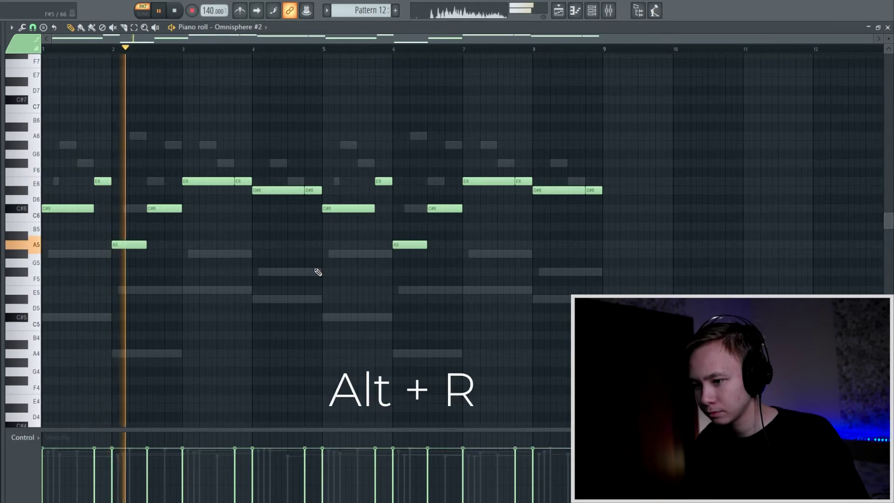
Randomize the velocities of the Omnisphere #2 notes and audition the result
key(alt+r)
click(454, 305)
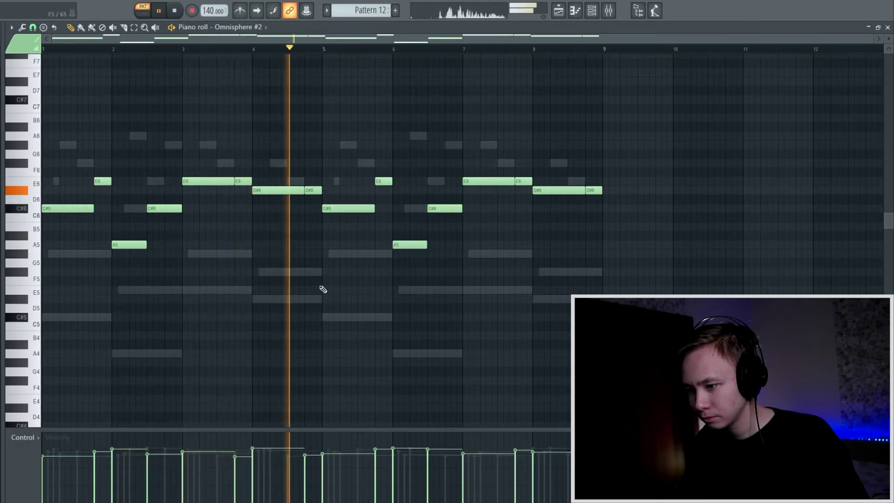
key(space)
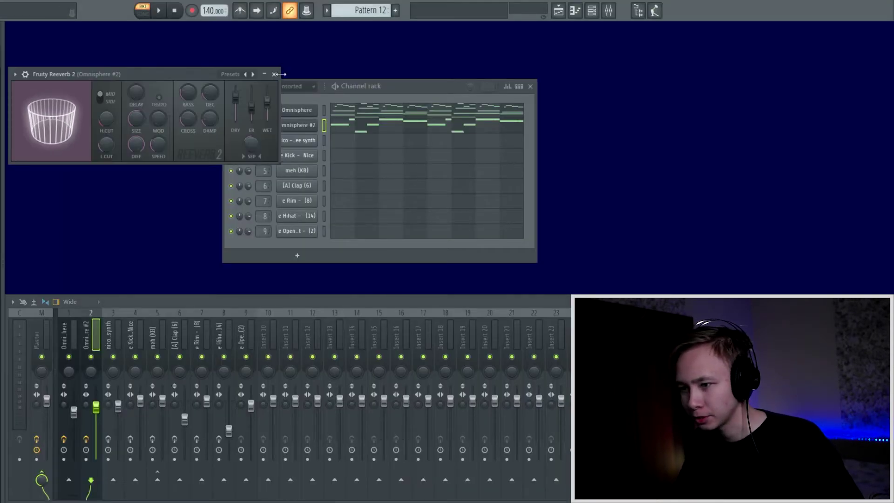
Inspect the Fruity Reeverb 2 and Wider effects on the Omnisphere #2 mixer track
click(275, 75)
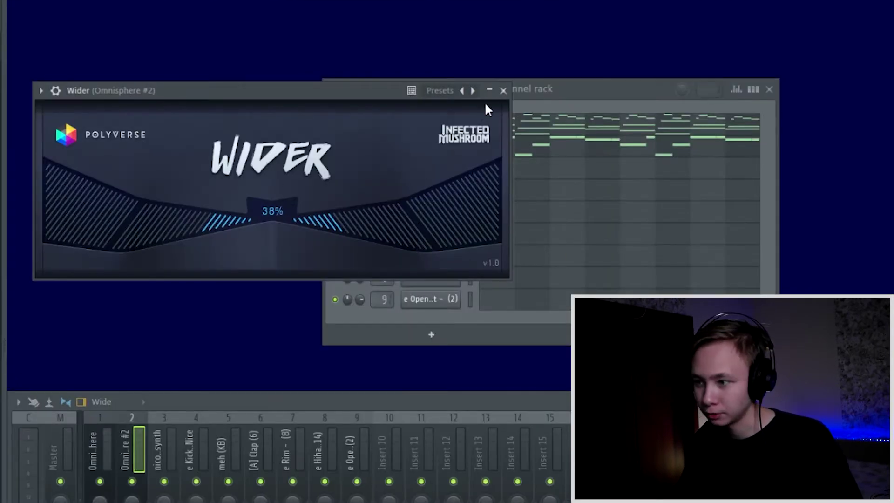
click(503, 91)
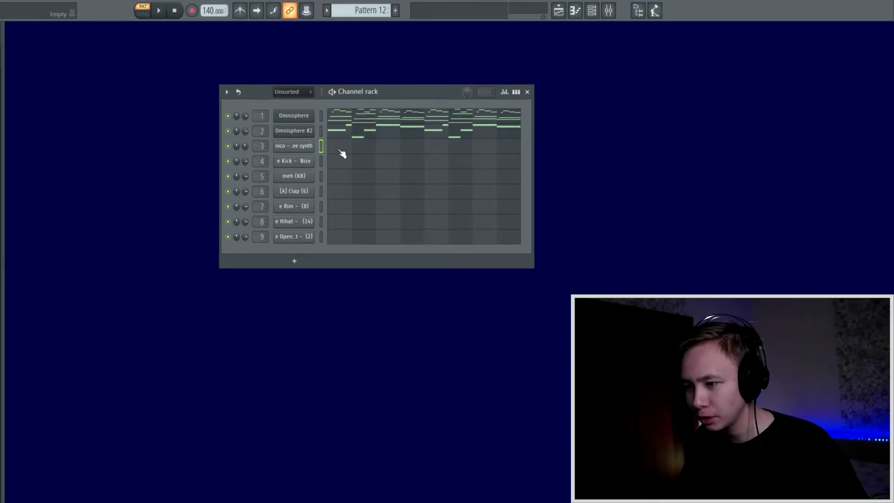
Place short tree synth chords on beat 3 of bars 1–4: C#5-G#5-E6, A4-E5-C#6, E5-B5-G#6 and D#5-A5-F#6, raising each chord's middle note an octave
click(340, 151)
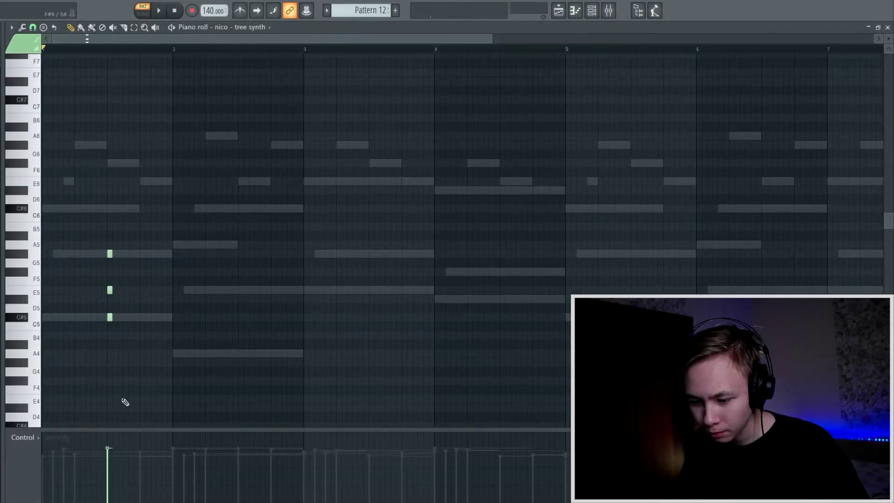
key(ctrl+Up)
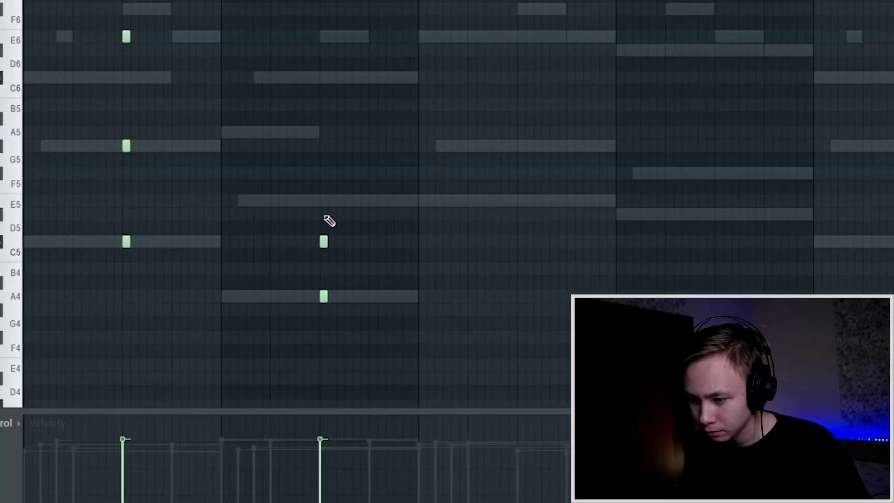
key(ctrl+Up)
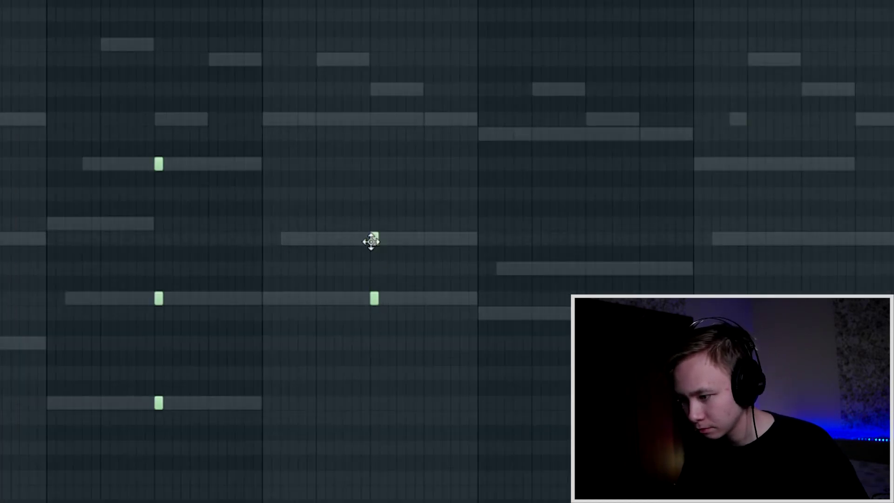
key(ctrl+Up)
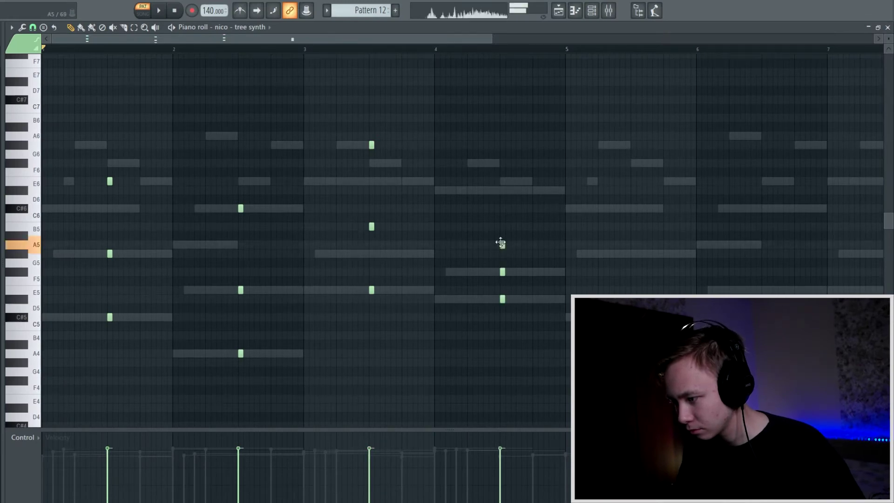
ctrl+click(489, 288)
Duplicate the four tree synth chords into bars 5 to 8 and deselect the copies
scroll(392, 295, down, 2)
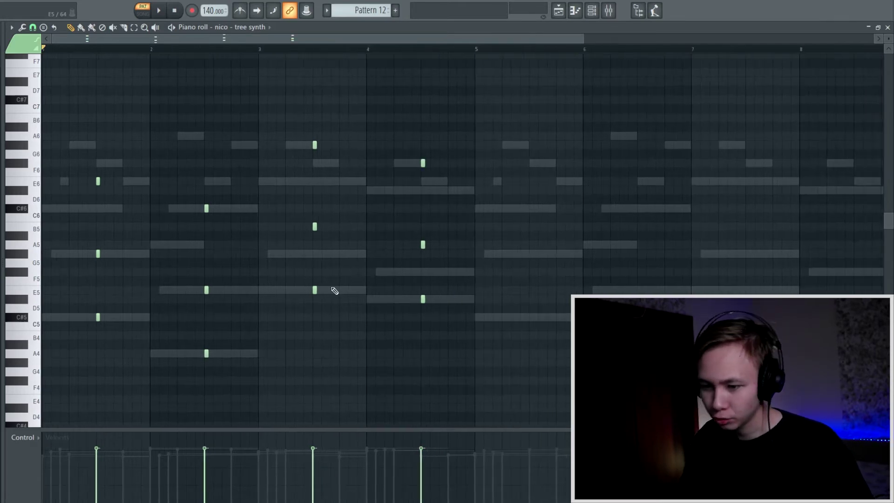
scroll(331, 288, down, 2)
key(ctrl+b)
drag(292, 255, 358, 259)
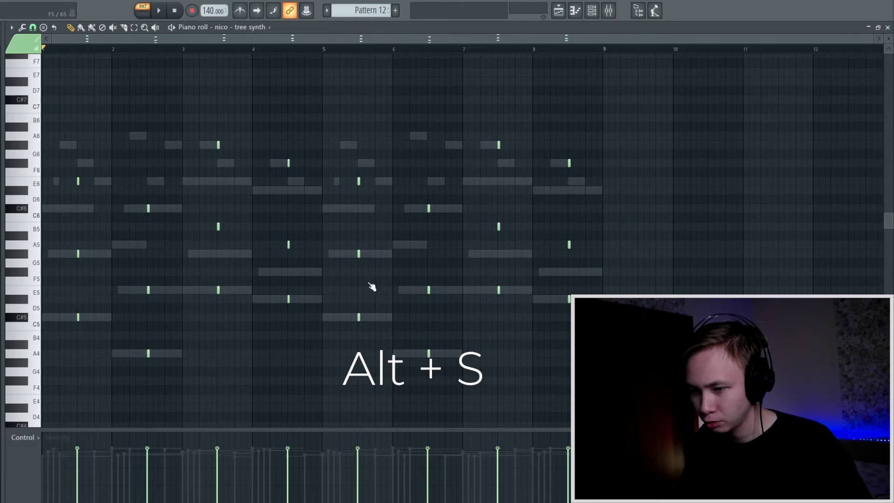
Strum the tree synth chords, randomize their velocities with the randomizer's Levels section, and audition the result
key(alt+s)
click(484, 243)
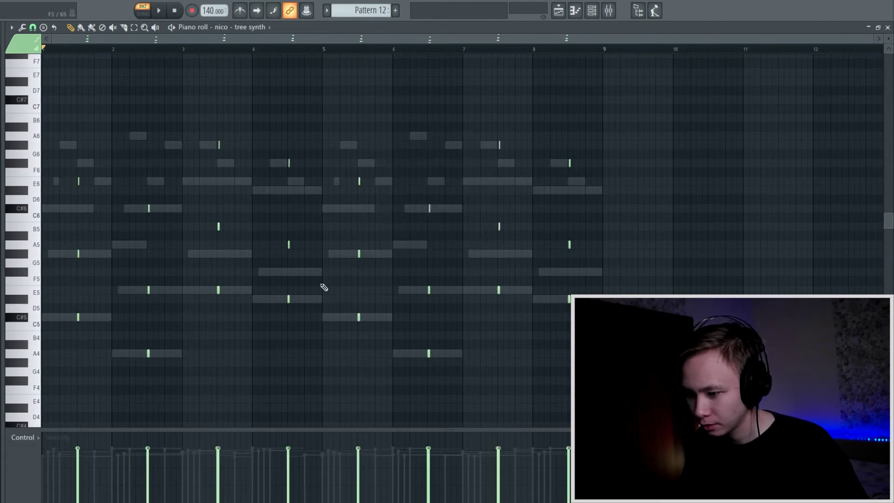
key(alt+r)
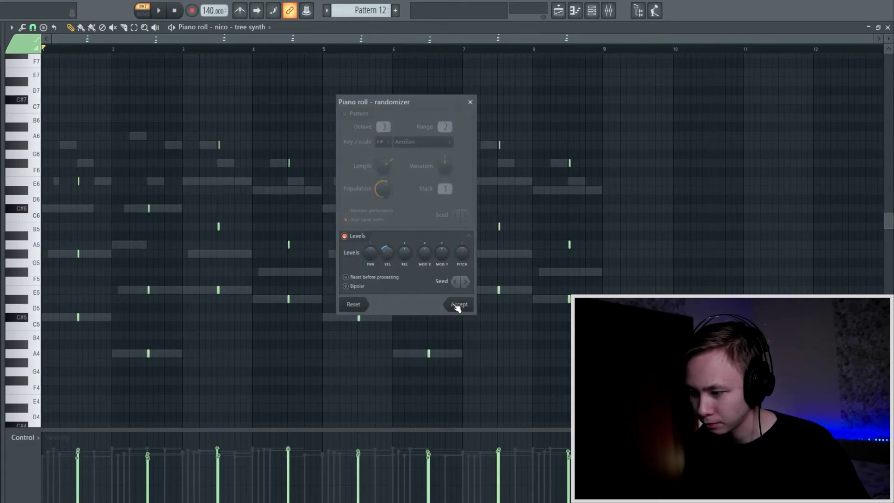
click(458, 305)
key(space)
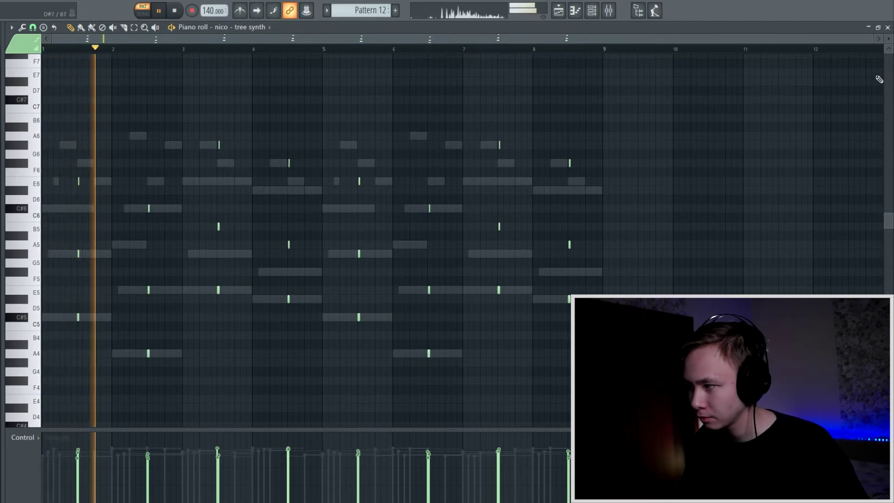
Leave the piano roll and inspect Fruity Reeverb 2 and Fruity Delay 3 on the tree synth mixer track
click(887, 27)
mouse_move(392, 97)
mouse_down()
mouse_move(396, 83)
mouse_move(393, 91)
mouse_up()
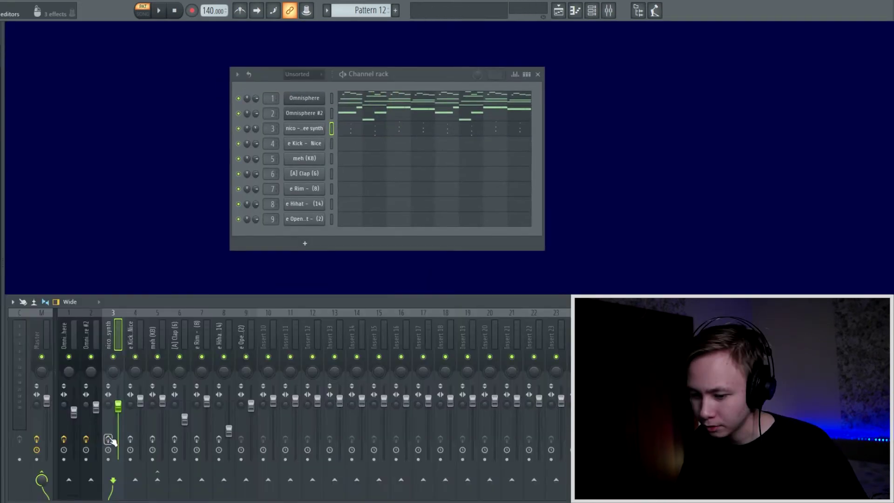
click(822, 332)
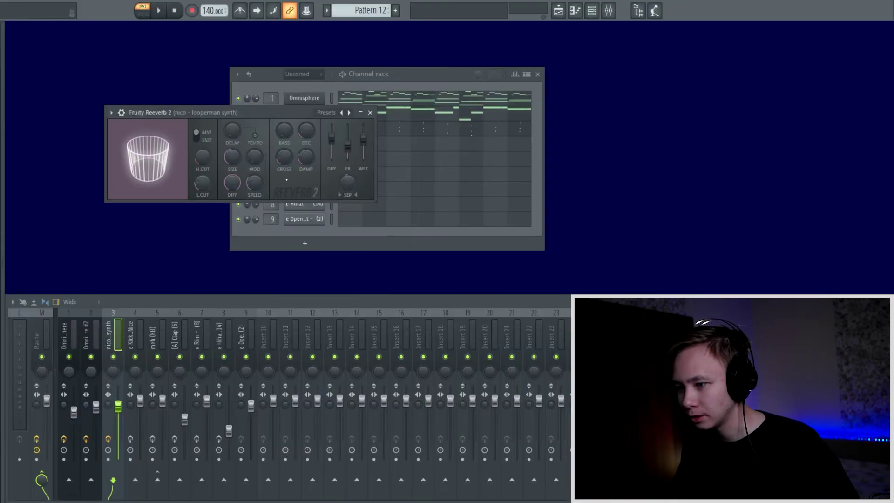
click(370, 112)
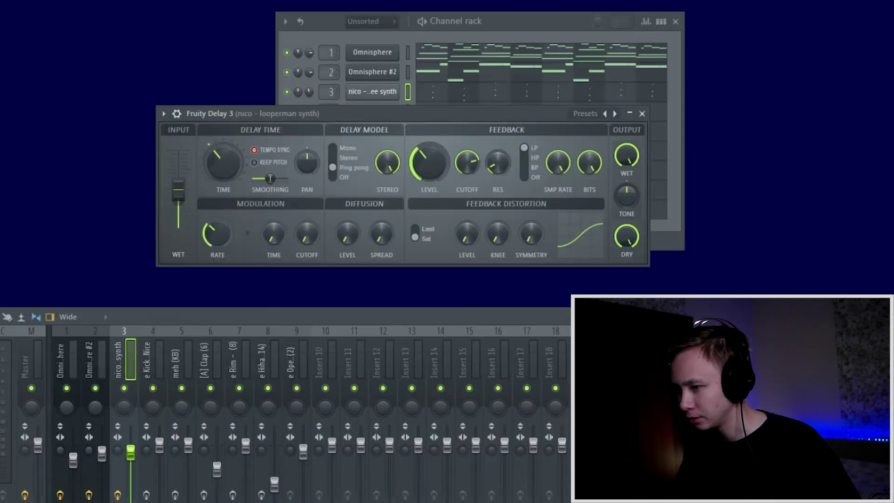
drag(347, 110, 374, 94)
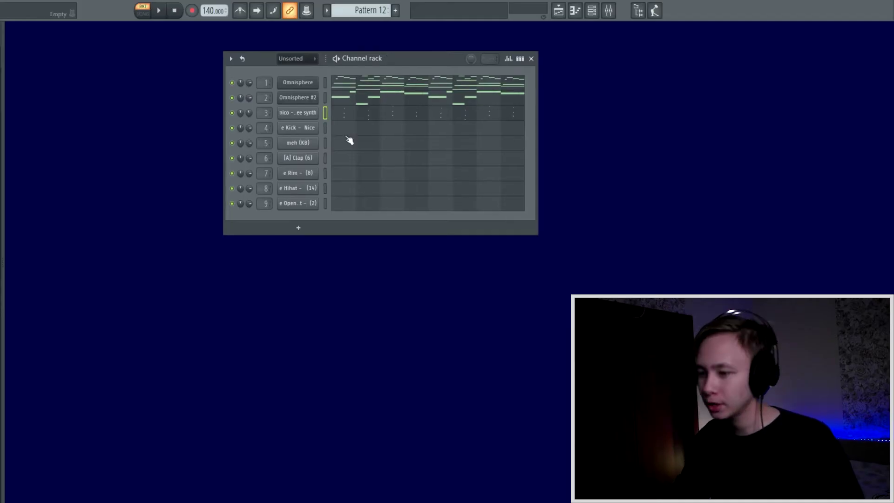
Open the meh (KB) channel in the piano roll, place a C#5 note at the start of bar 1 and set snapping to Step
drag(364, 59, 358, 60)
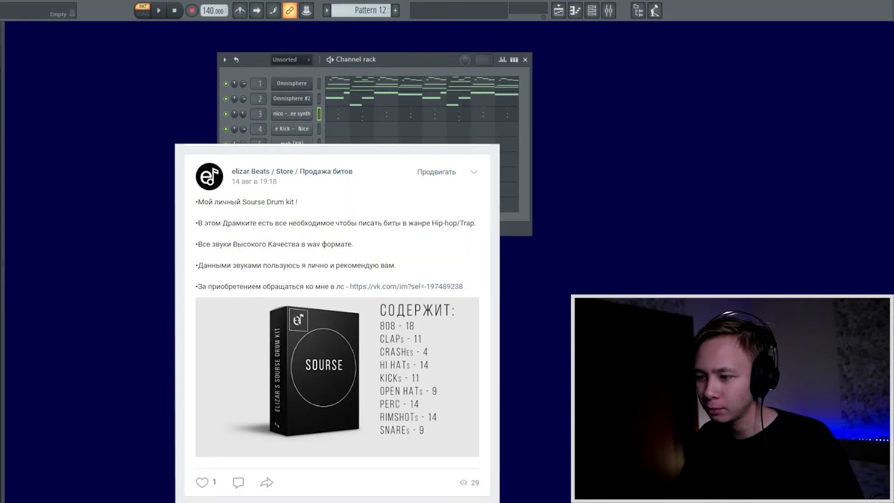
click(343, 144)
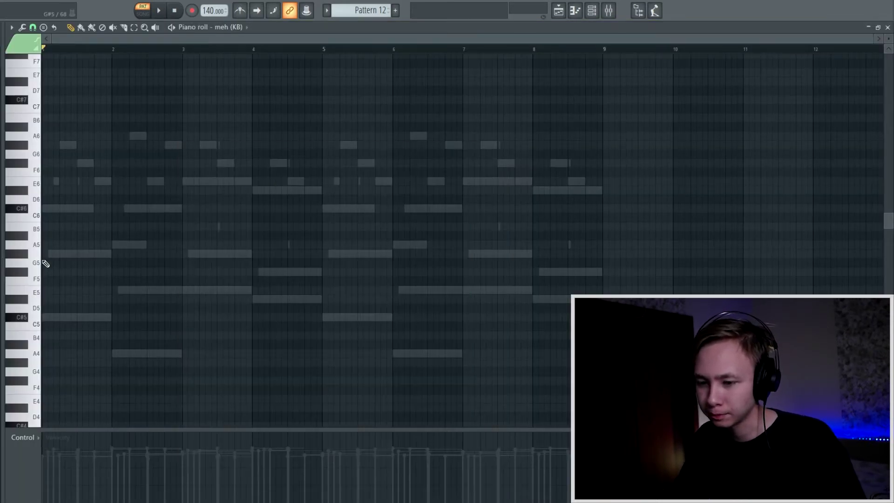
click(43, 264)
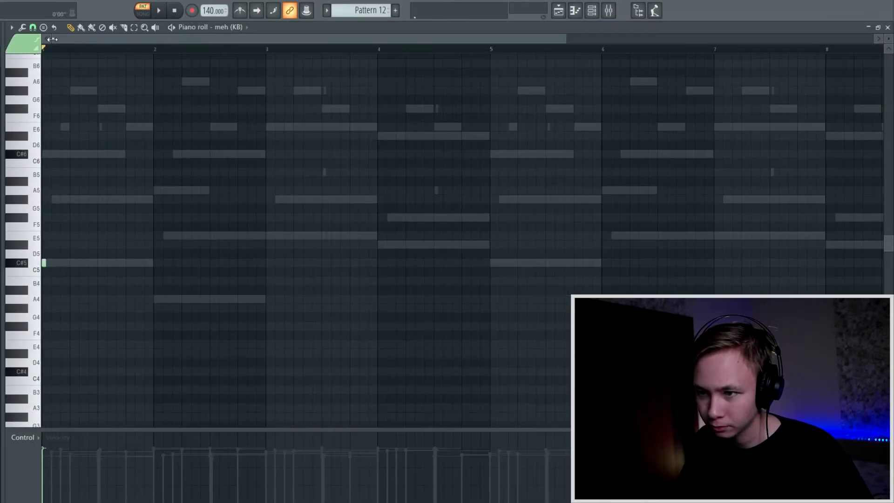
click(33, 27)
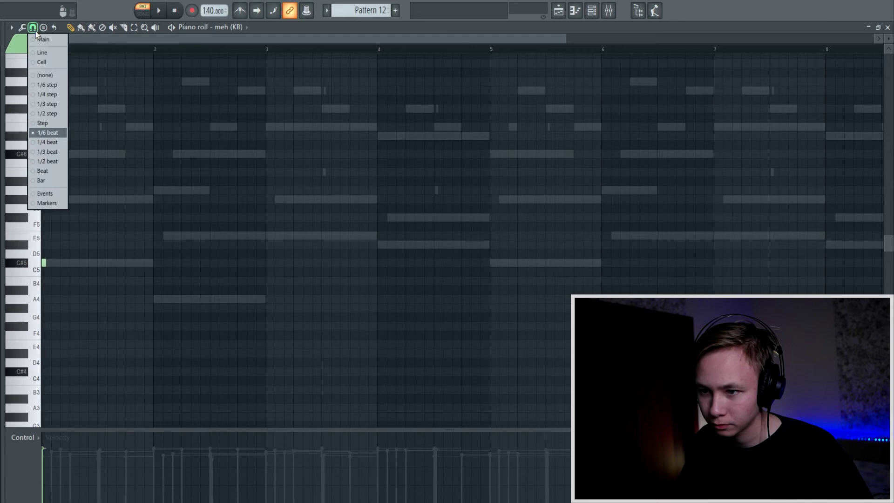
click(53, 124)
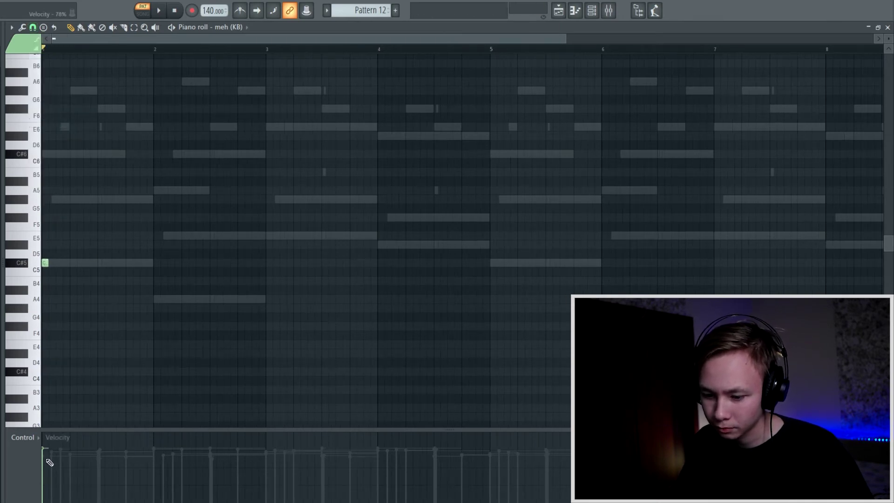
Add a C#6 note near the end of bar 1 and an A5 note early in bar 2 by raising each placed note an octave
key(space)
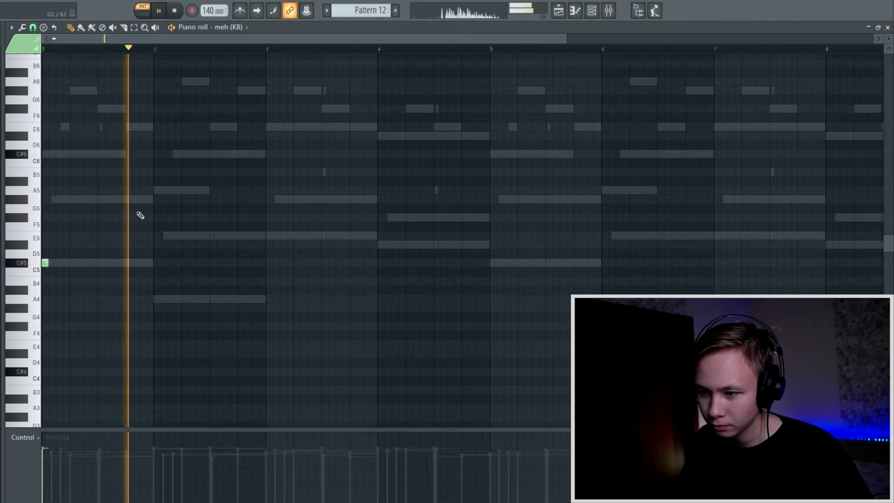
key(space)
click(128, 263)
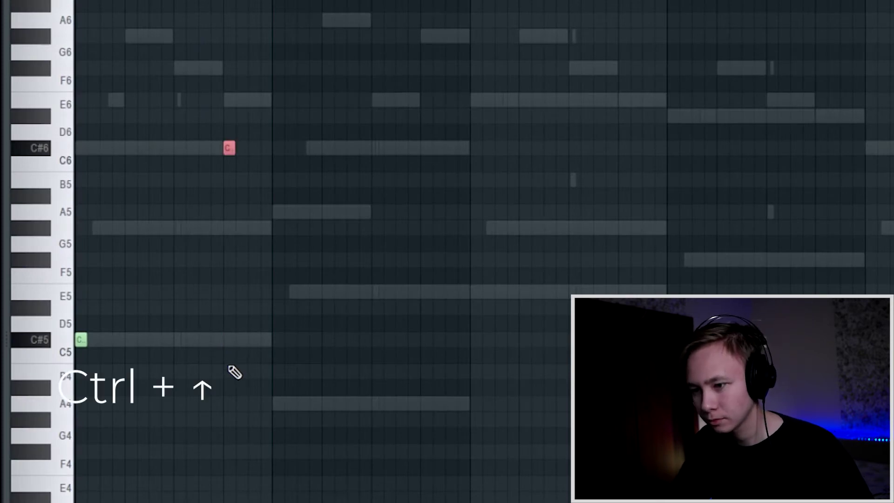
key(space)
click(234, 424)
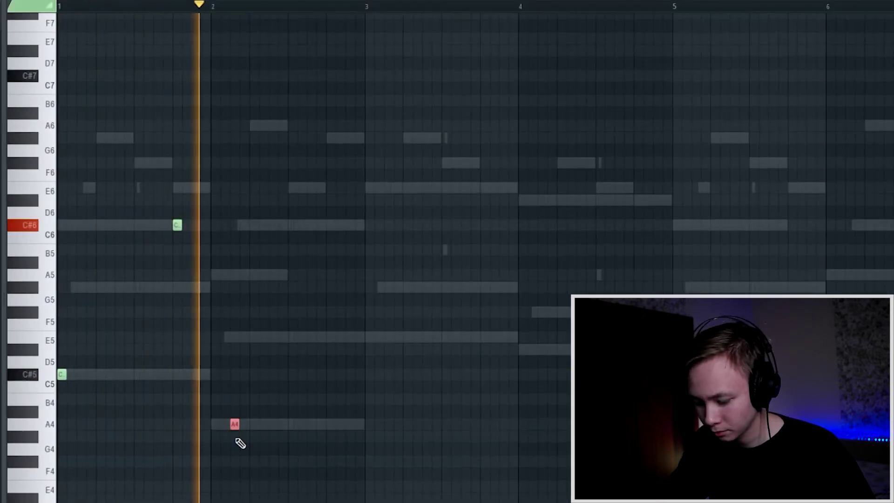
key(ctrl+Up)
key(space)
key(space)
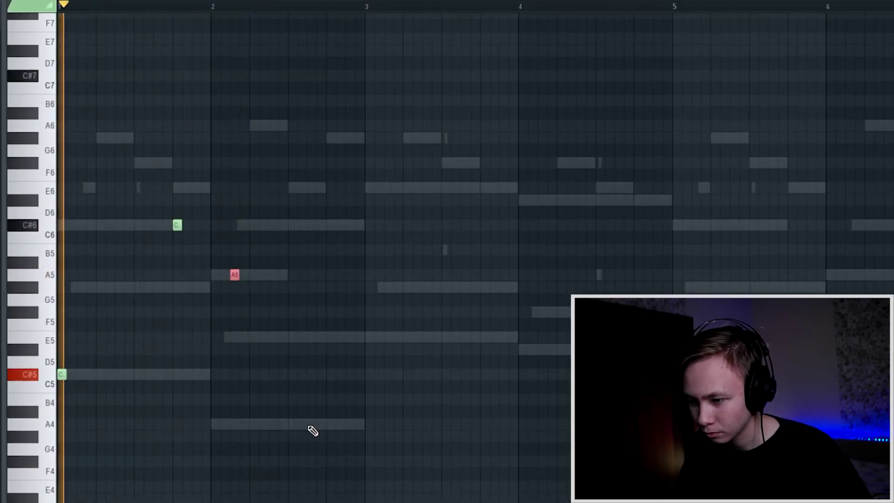
Add two A4 notes in the second half of bar 2 and three evenly spaced E5 notes across bar 3
click(330, 424)
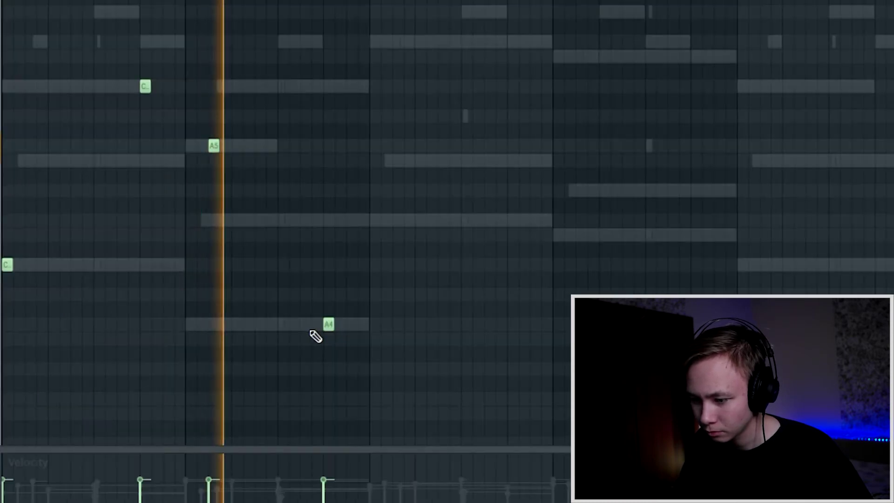
click(311, 425)
click(370, 337)
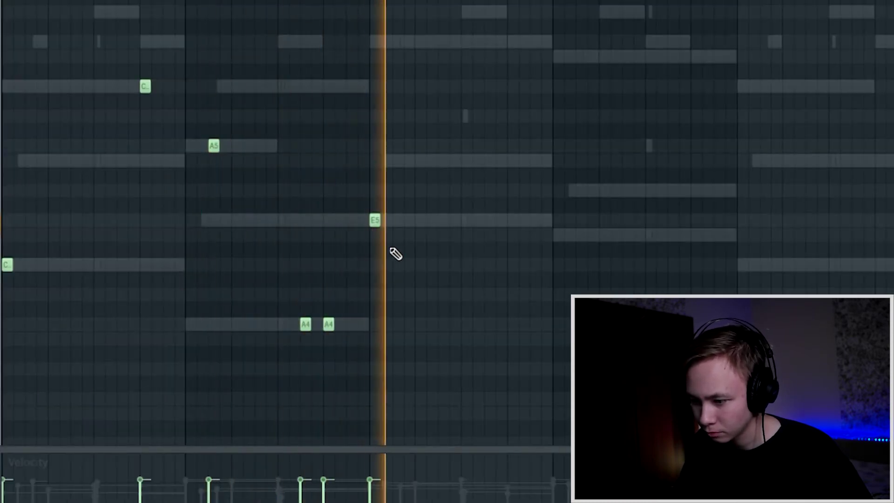
click(440, 220)
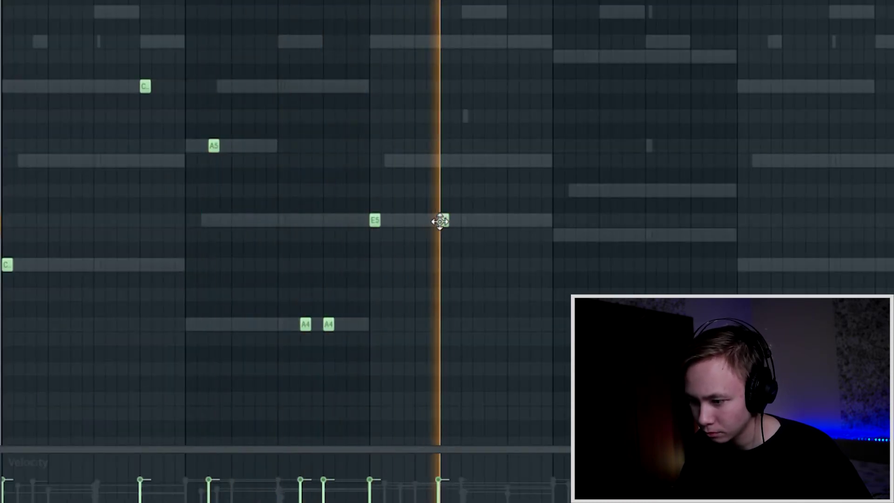
click(510, 220)
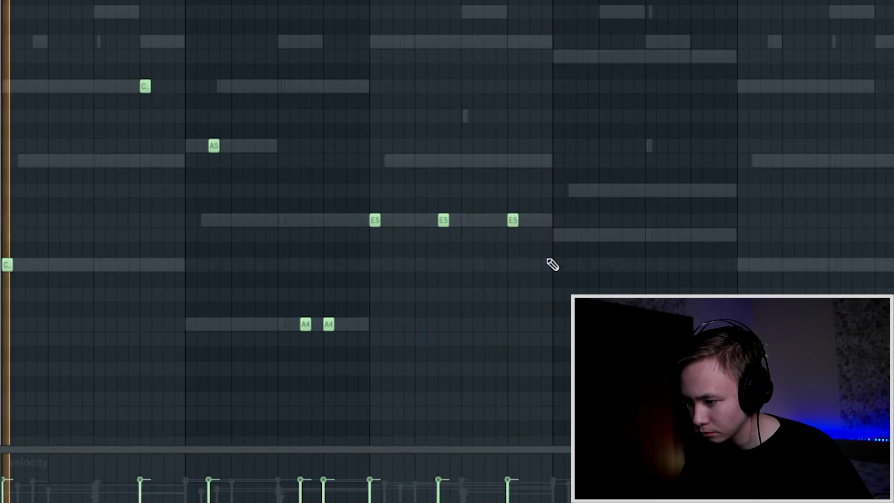
Place three D#5 notes across bar 4 and a D#6 note near the bar's end, then audition the line
click(581, 236)
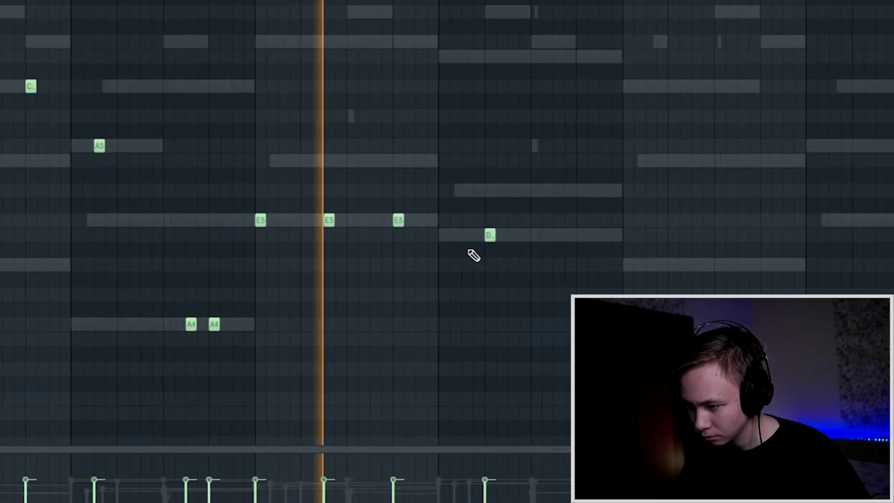
click(485, 236)
click(503, 235)
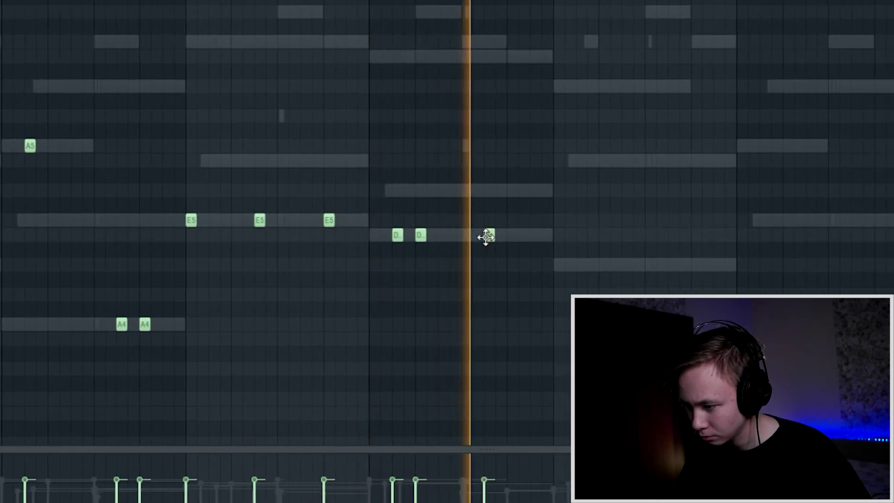
key(space)
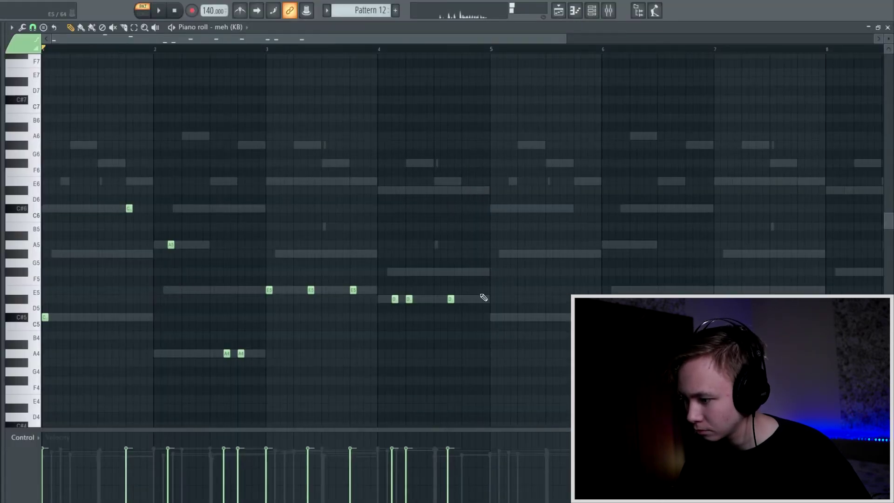
drag(477, 294, 482, 310)
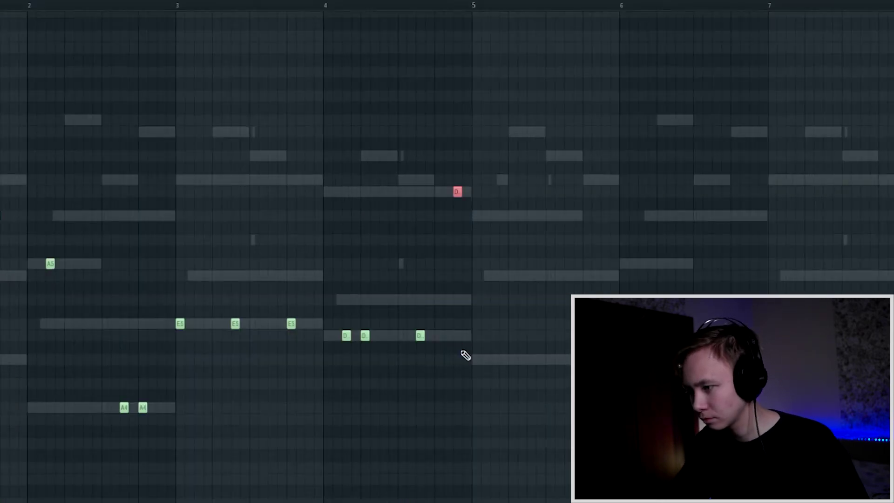
ctrl+click(462, 352)
key(space)
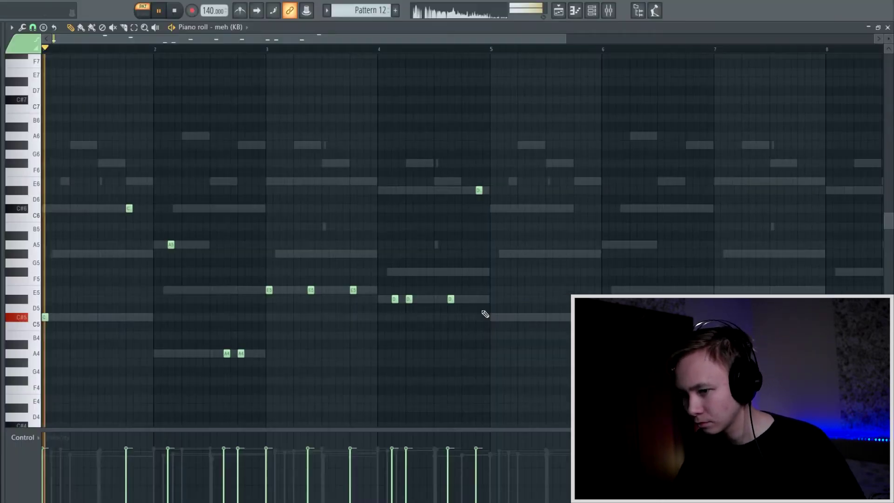
Duplicate the four-bar meh (KB) line into bars 5 to 8, align the copies to bar 5 and deselect them
scroll(462, 352, down, 2)
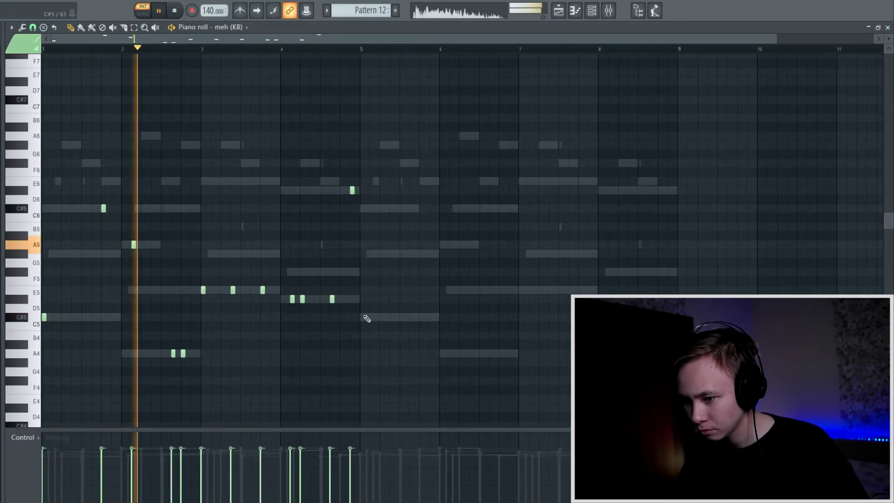
scroll(365, 320, down, 2)
key(ctrl+b)
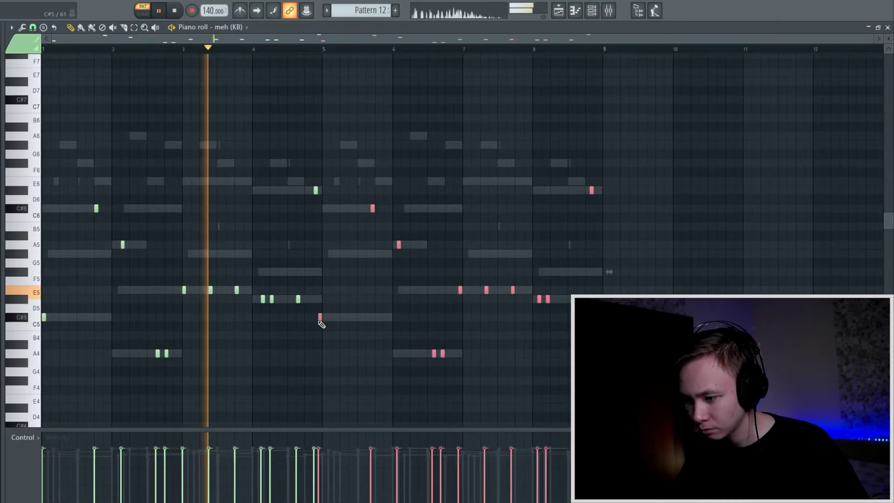
key(ctrl+d)
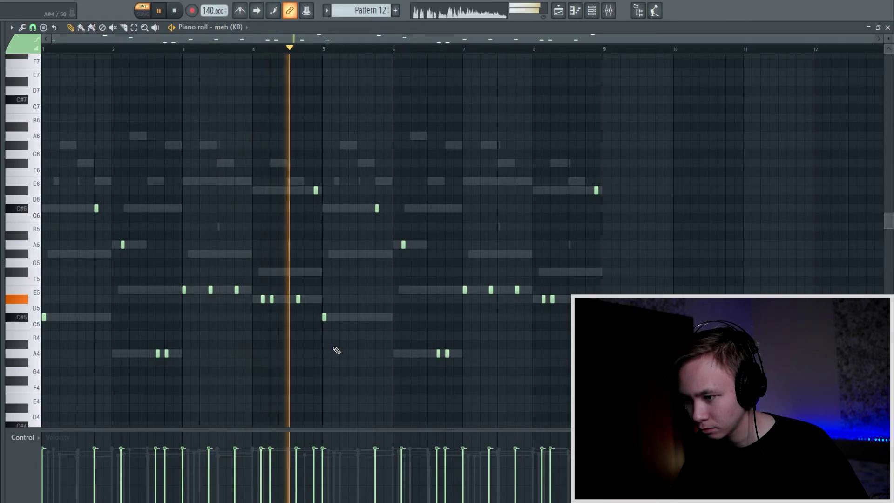
key(space)
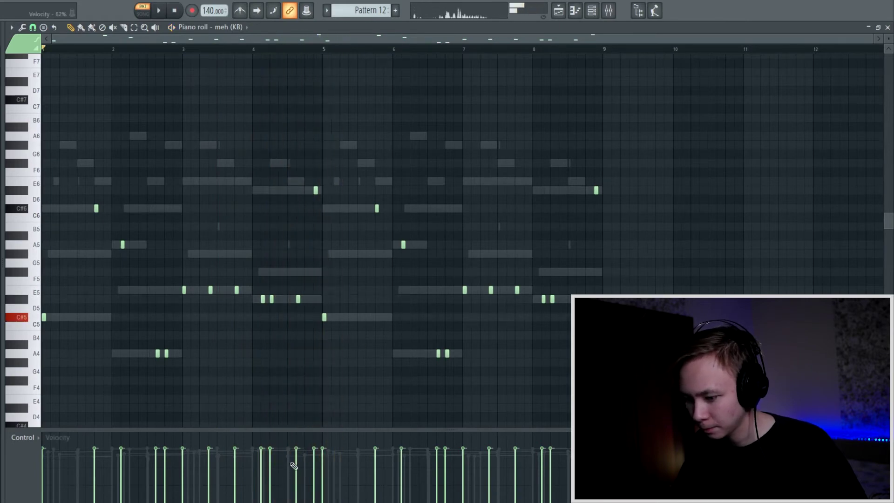
Flatten the meh (KB) rhythm copied to the e Kick channel onto the single pitch B4 with the limiter / transposer
key(F7)
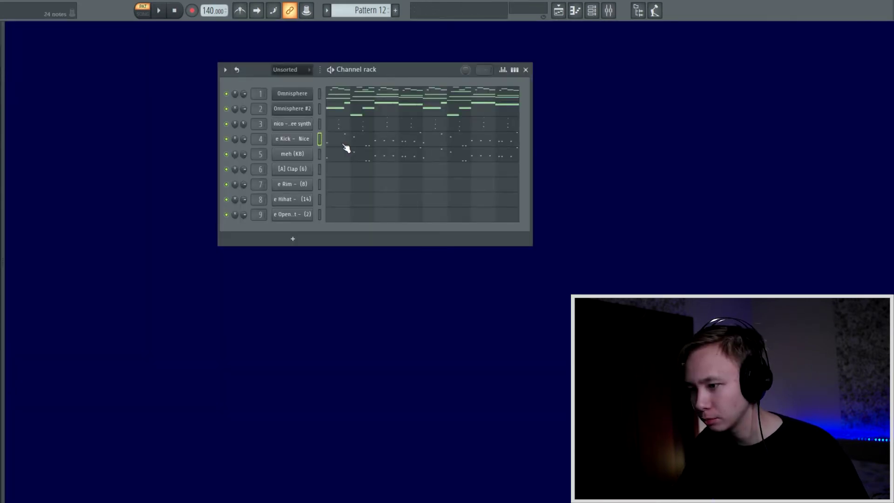
click(344, 145)
key(alt+k)
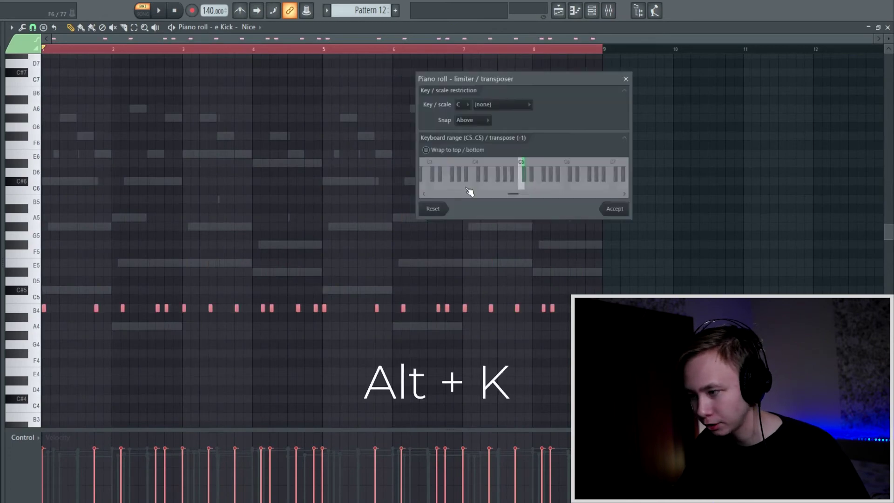
click(615, 209)
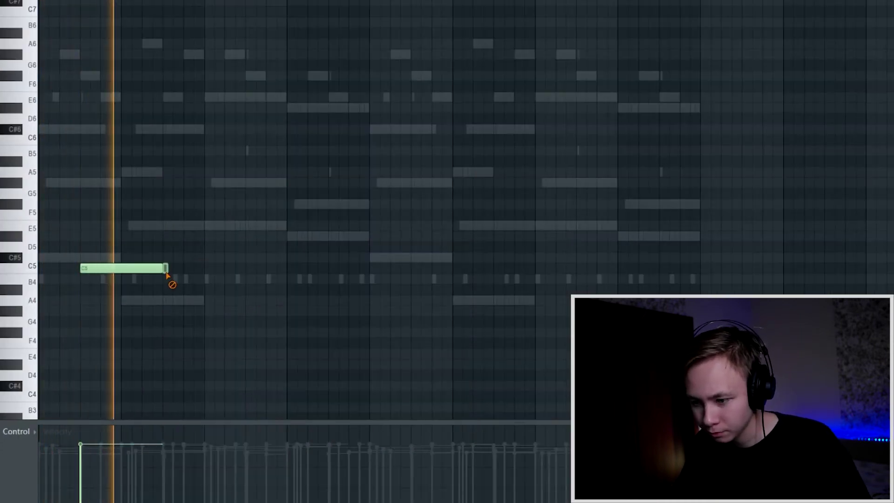
Repeat the C5 clap note on beat 3 of every bar through bar 8, shorten the notes and leave the piano roll
key(ctrl+b)
key(ctrl+b)
key(ctrl+b)
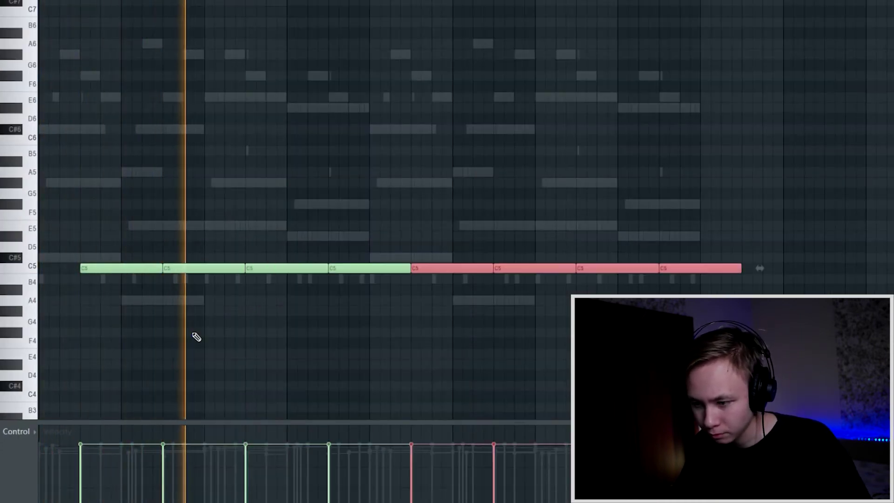
key(shift+d)
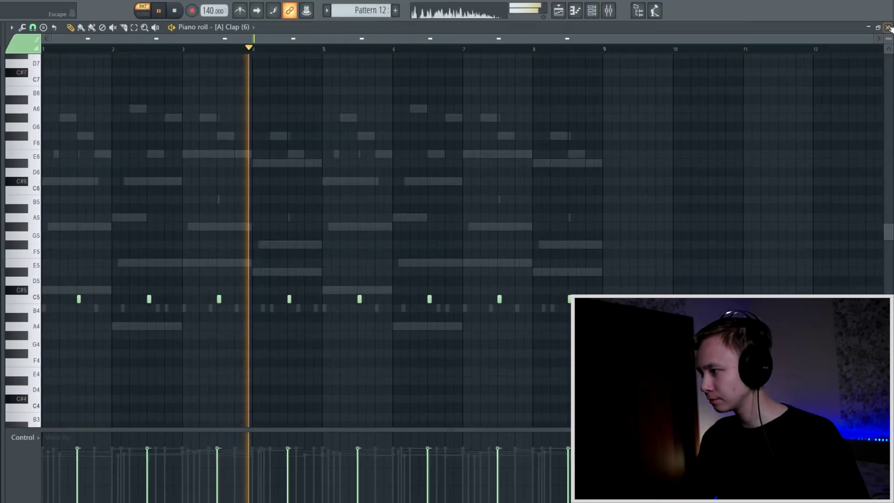
click(890, 27)
drag(405, 82, 409, 77)
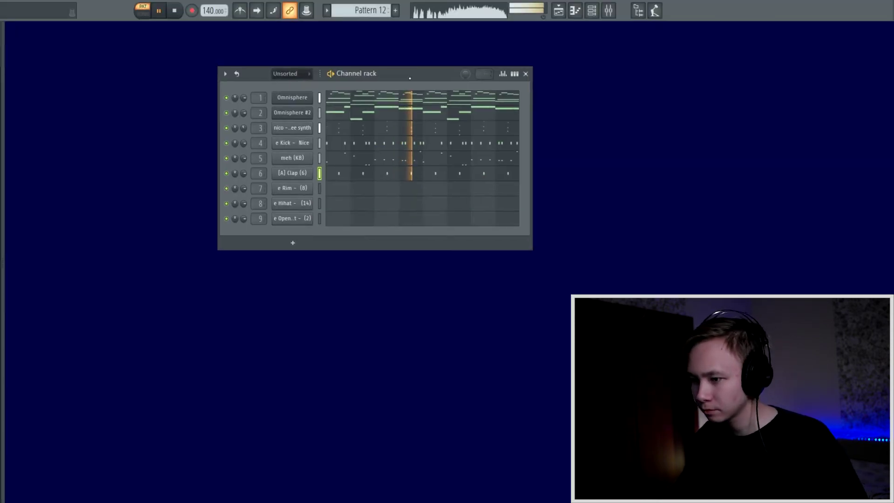
Open the e Rim channel in the piano roll and place C5 hits near the end of bar 1 and early in bar 2
click(341, 191)
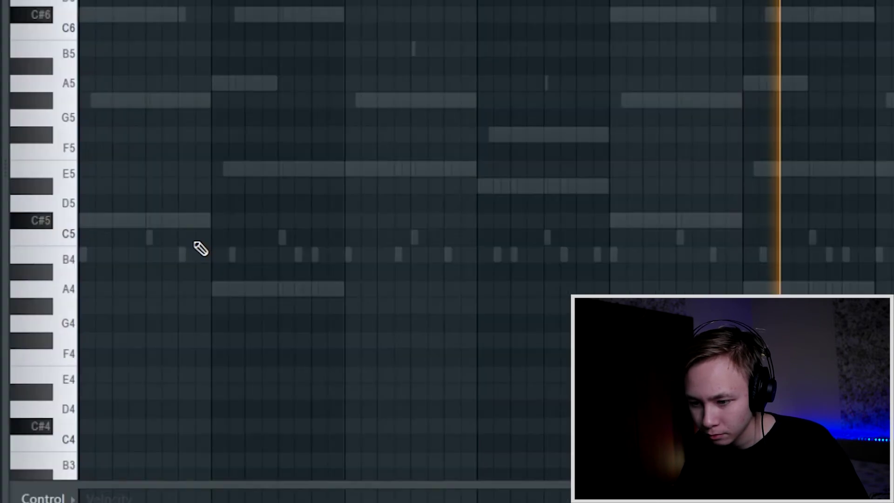
click(105, 300)
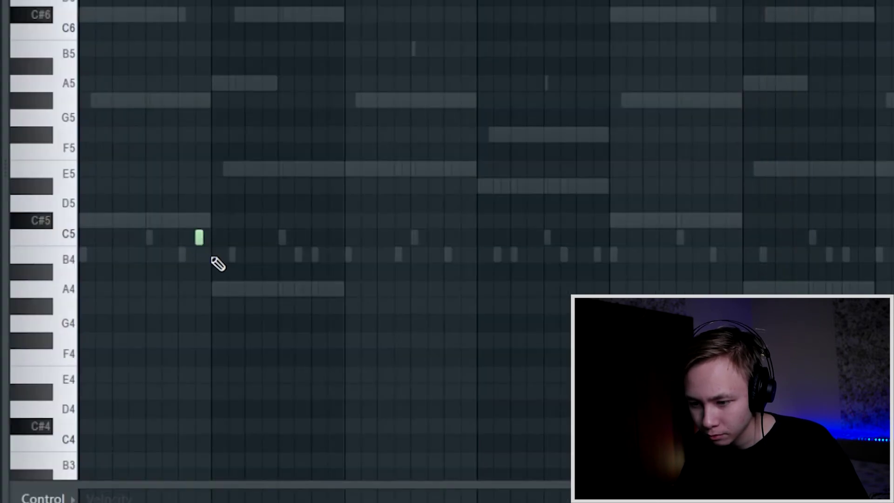
click(232, 238)
Try extra C5 rim hits in the second half of bar 2, auditioning and removing each one
click(298, 238)
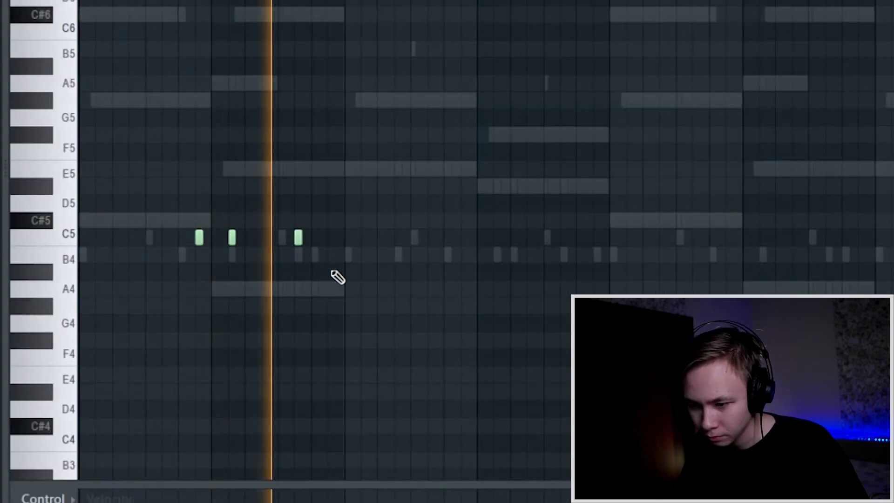
key(space)
right_click(301, 241)
key(space)
click(330, 238)
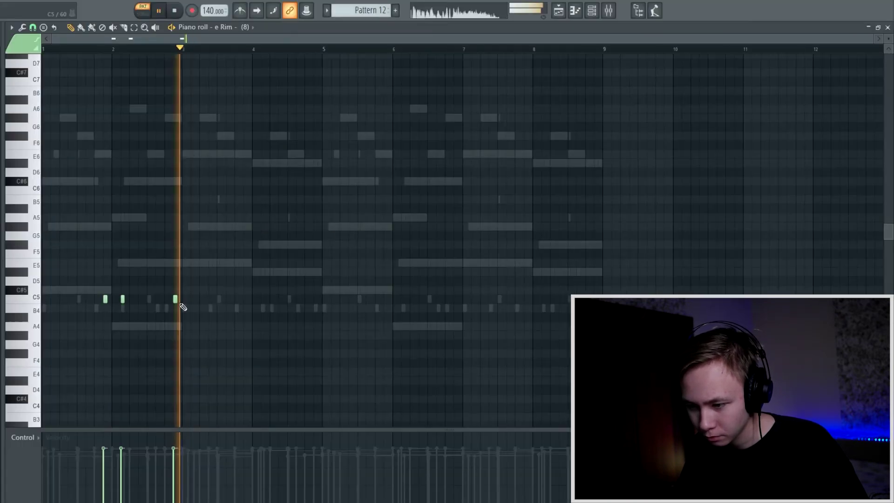
key(space)
right_click(332, 238)
key(space)
Place a C5 rim hit near the end of bar 3, repeat the three-hit pattern in bars 5 to 7 and leave the piano roll
click(464, 237)
click(385, 299)
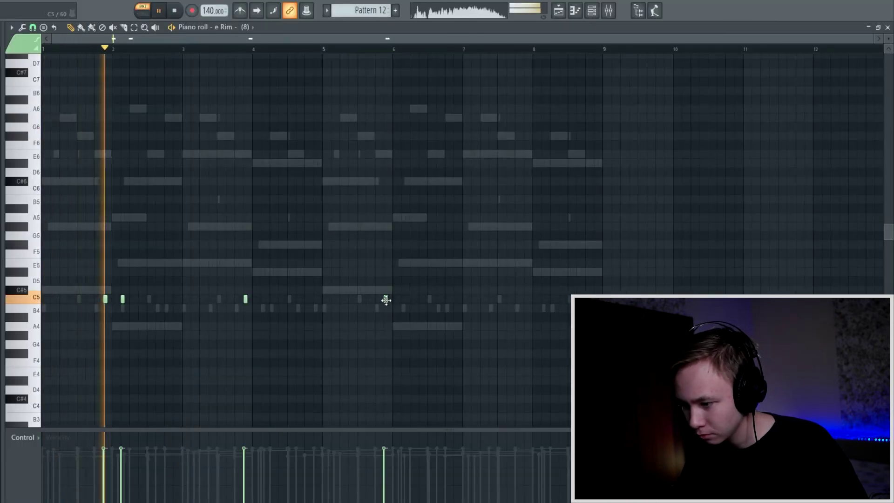
click(403, 299)
click(525, 301)
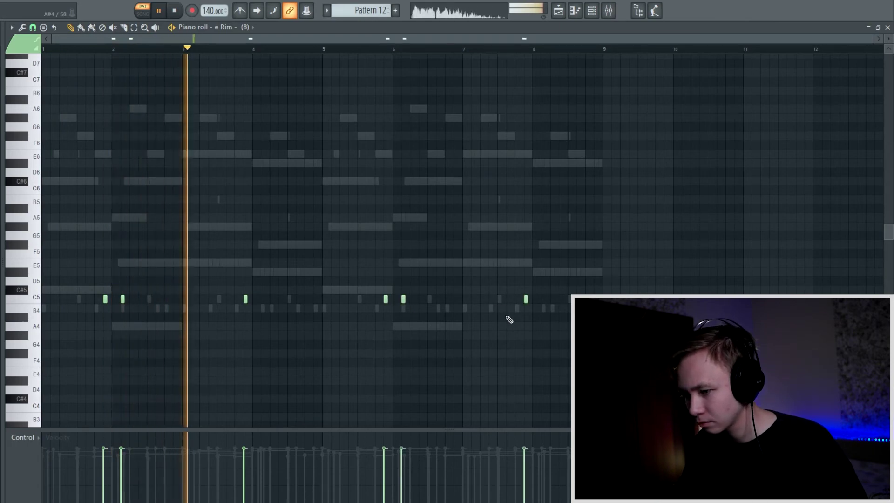
click(887, 27)
drag(407, 80, 413, 84)
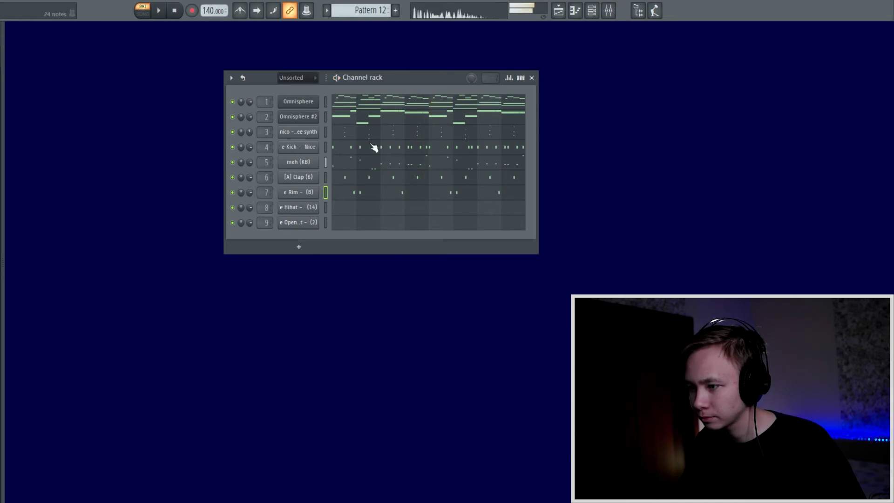
Open the e Hihat channel in the piano roll and fill its pattern with a hit on each 2 steps
click(356, 208)
scroll(135, 298, down, 1)
click(592, 11)
drag(406, 67, 408, 66)
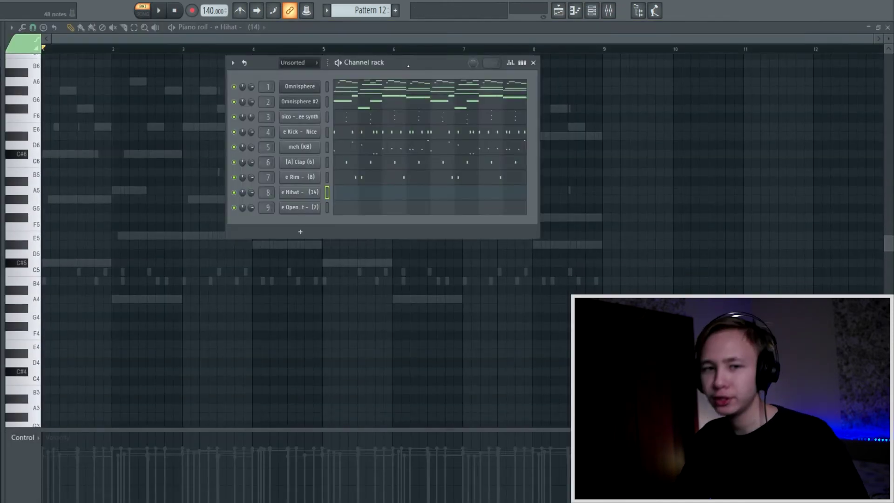
right_click(308, 195)
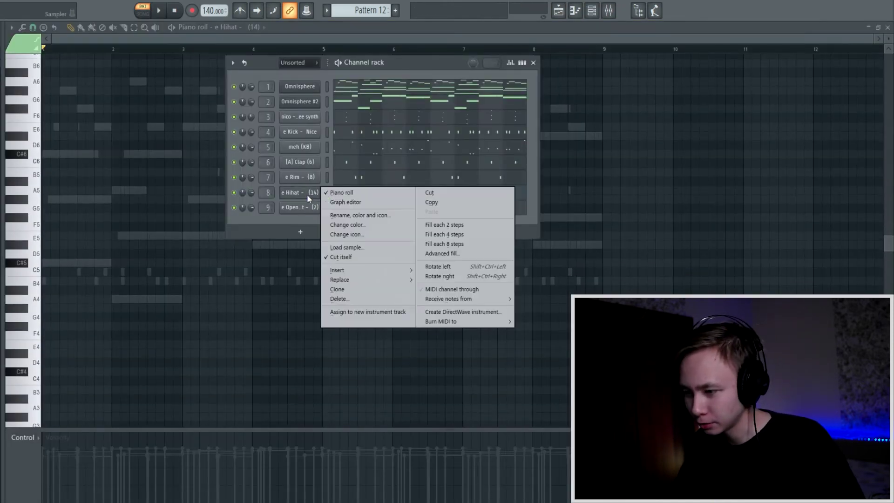
click(464, 226)
click(534, 62)
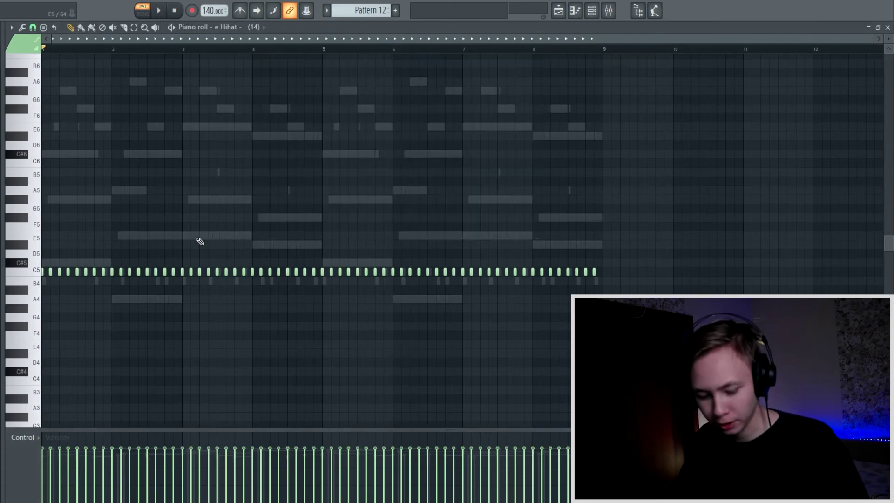
Change the piano roll's snap setting, lengthen the first C5 hi-hat hit of bar 1 and chop it into a four-note roll
click(32, 27)
click(47, 114)
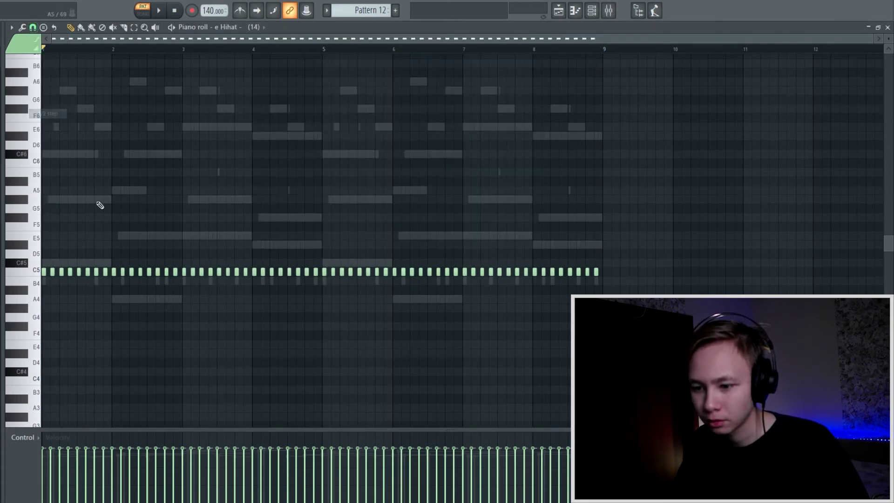
scroll(35, 330, up, 4)
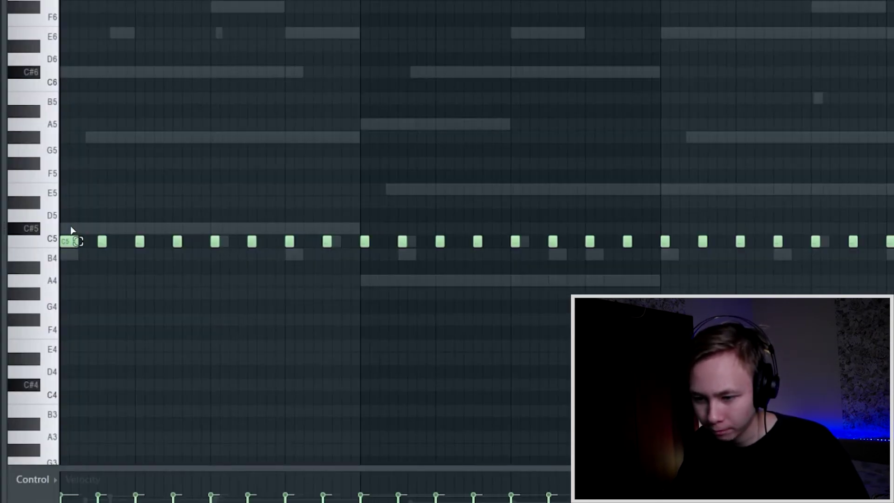
key(ctrl+u)
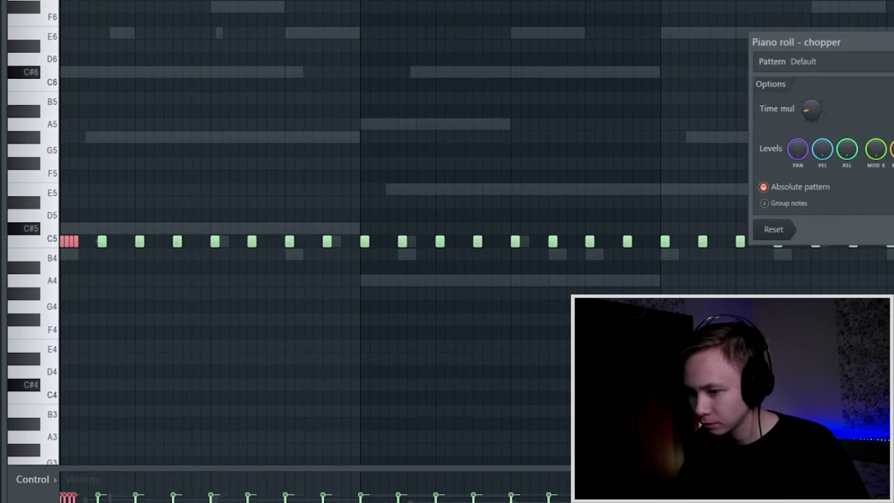
key(Return)
Make beat 2 of bar 1 a group of three C5 hits, and add a G#4 hit plus a four-note G#4 roll on beat 4
key(ctrl+d)
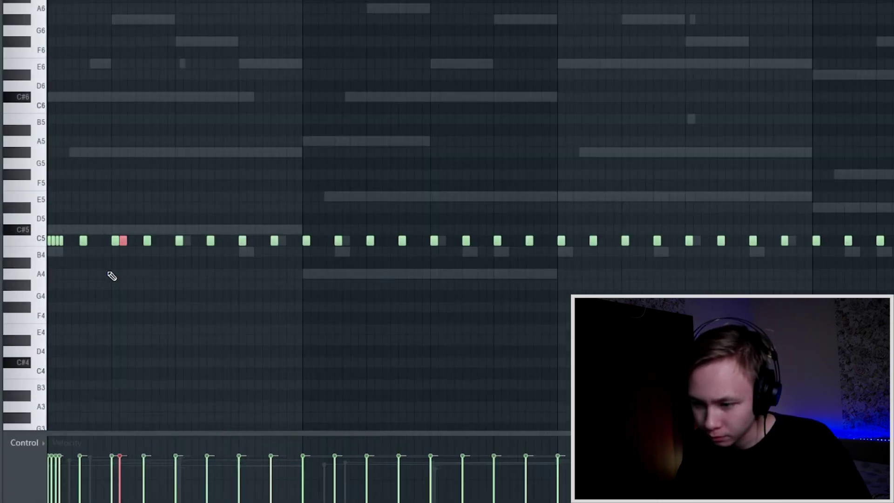
key(ctrl+d)
key(space)
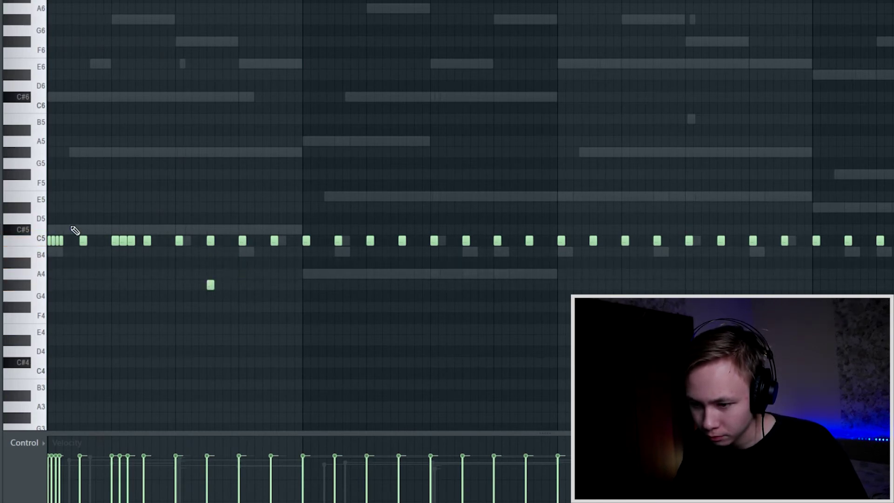
shift+drag(56, 242, 241, 285)
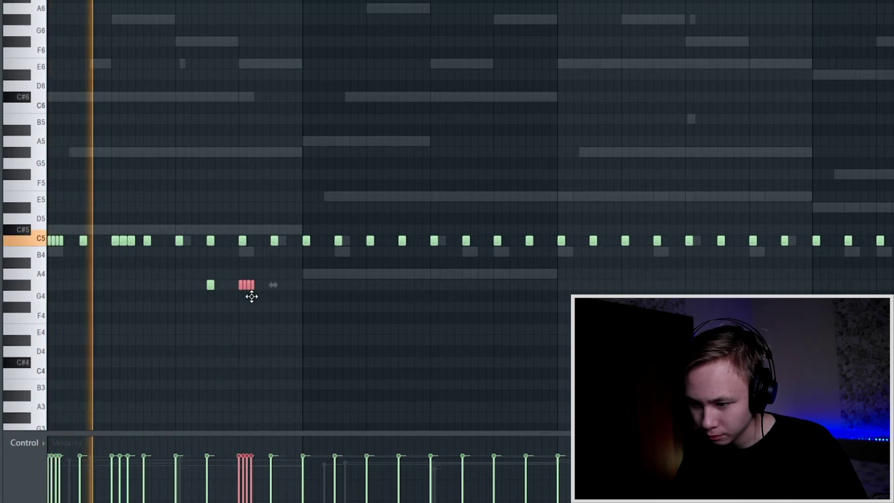
key(ctrl+d)
scroll(285, 308, down, 1)
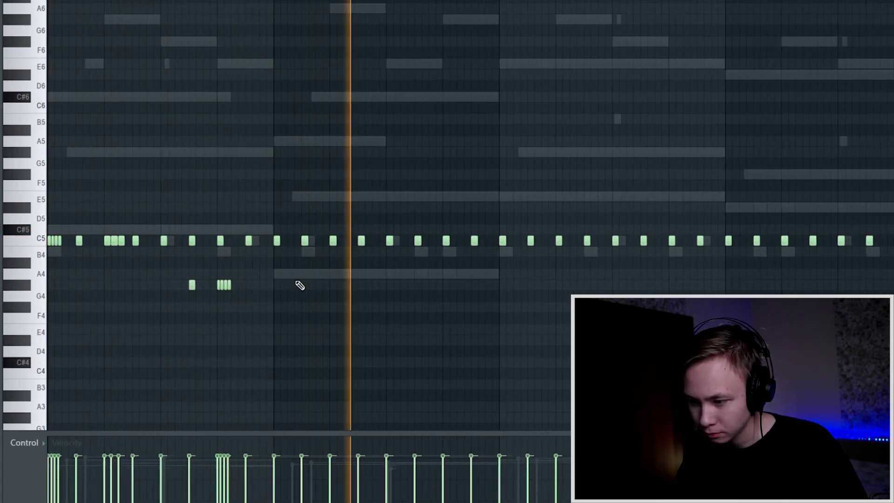
Fill the start of bar 2 with consecutive C5 hits and make a three-hit C5 group on its second beat
key(space)
shift+drag(280, 225, 280, 275)
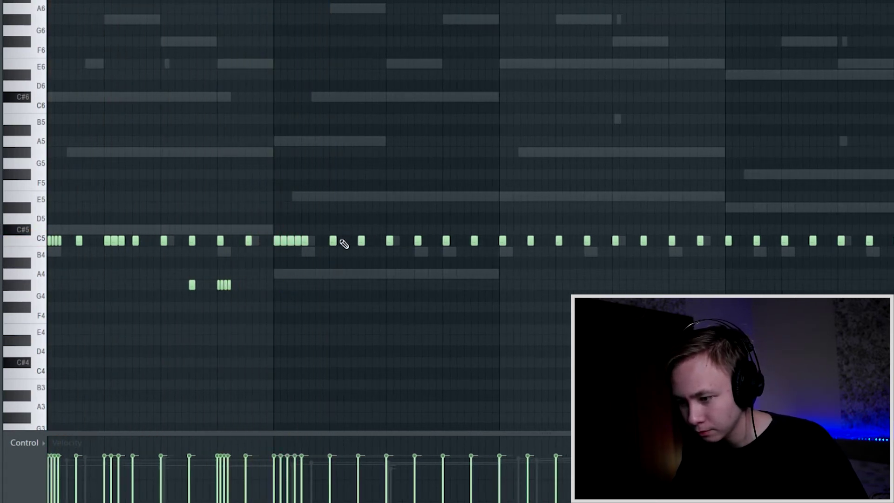
key(space)
drag(343, 244, 335, 251)
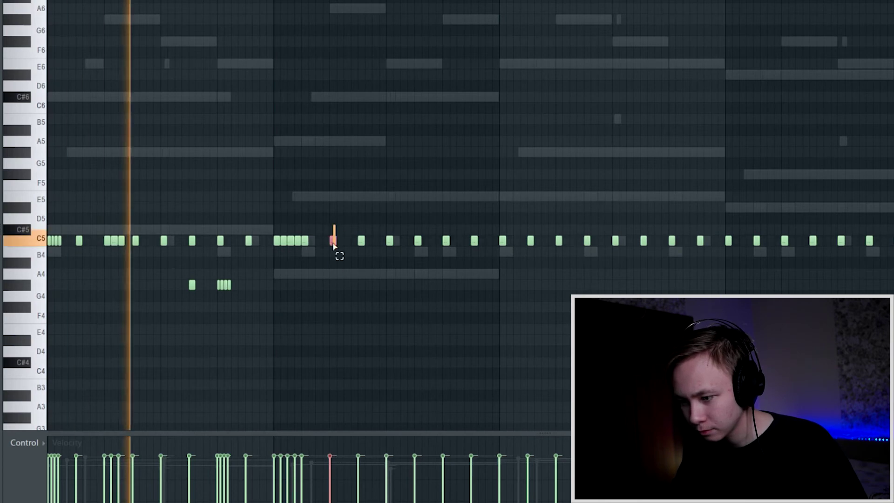
key(ctrl+b)
key(ctrl+b)
key(ctrl+d)
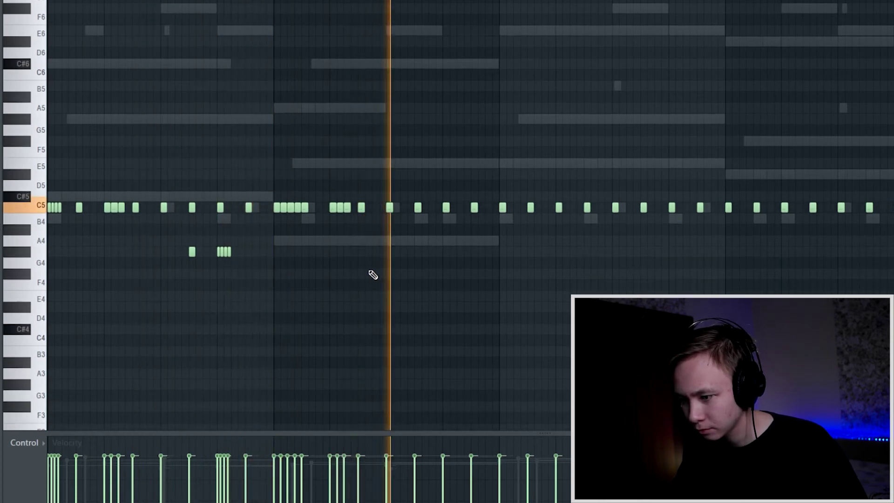
Add a G#4 hit in the second half of bar 2 and chop a half-beat C#5 note on beat 4 into an eight-note roll
key(space)
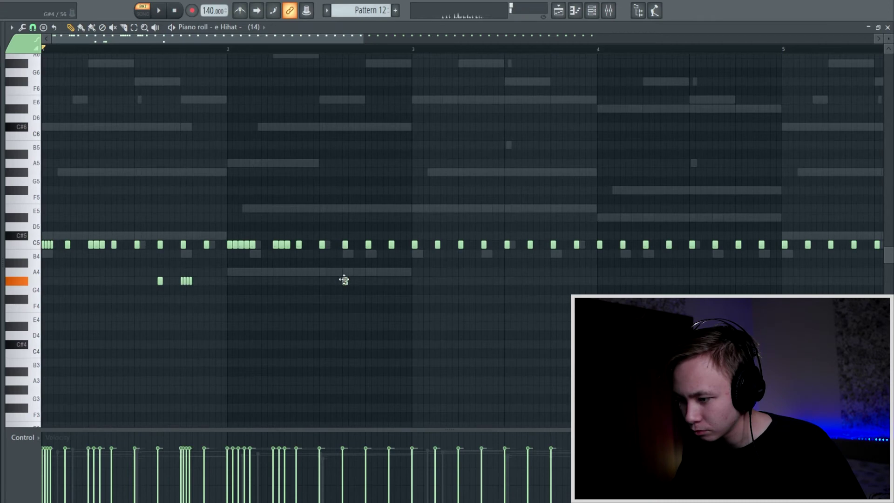
drag(378, 239, 379, 230)
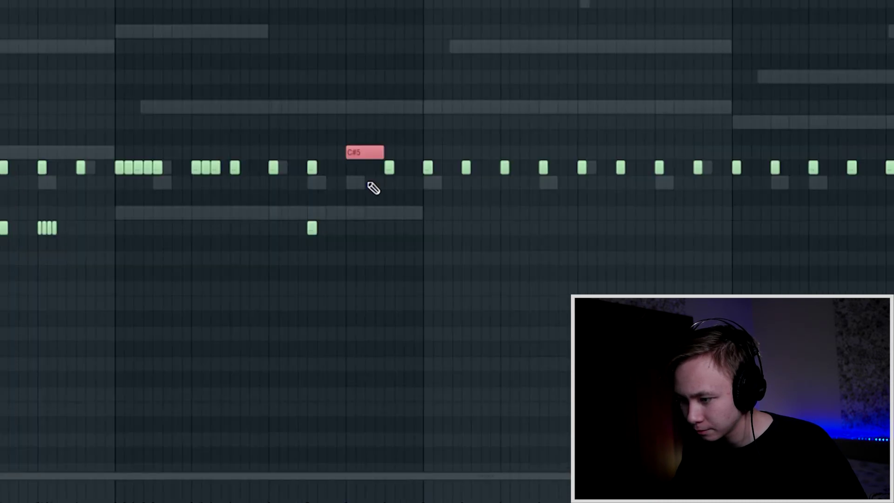
key(ctrl+u)
click(797, 199)
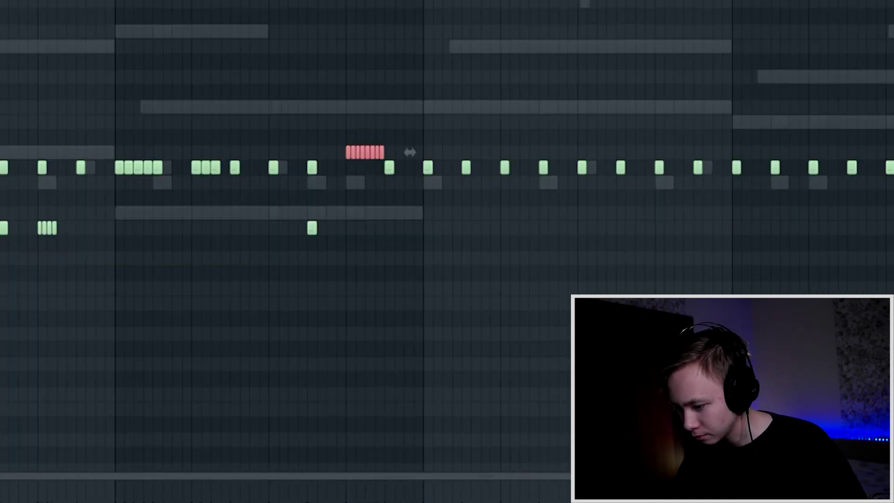
Slope the C#5 roll's velocities from high to low and play the pattern back
drag(382, 490, 351, 413)
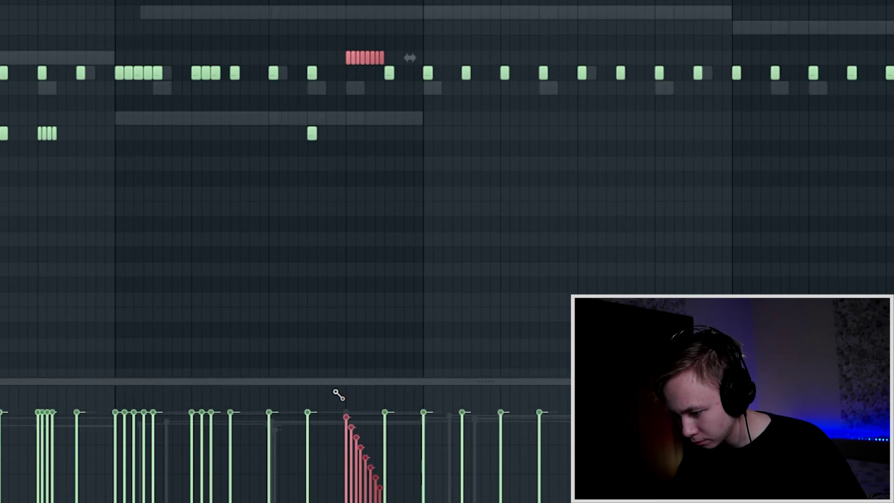
key(space)
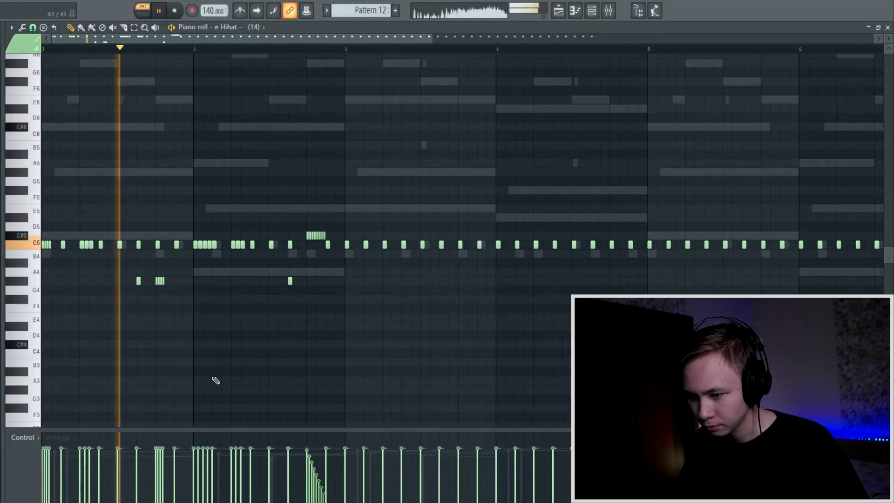
scroll(242, 365, down, 1)
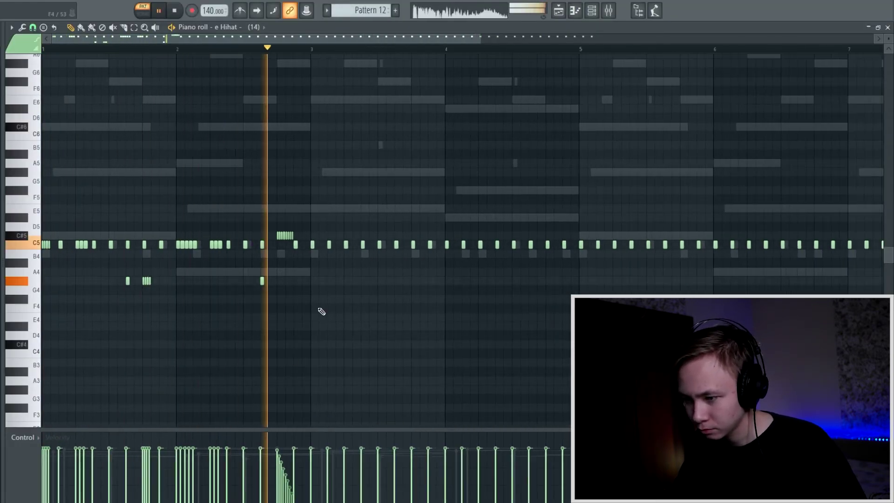
key(space)
Repeat the two-bar hi-hat pattern through bar 8 in place of the plain hits and leave the piano roll
scroll(278, 311, down, 3)
key(ctrl+b)
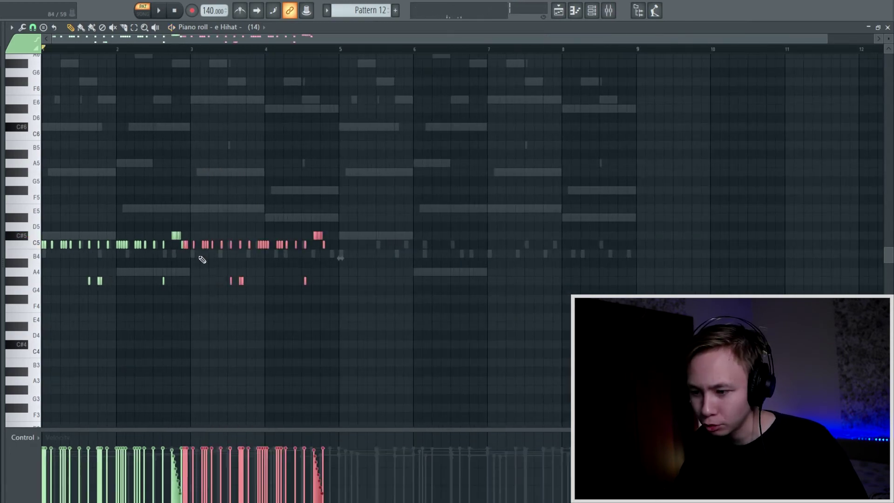
key(ctrl+d)
key(ctrl+b)
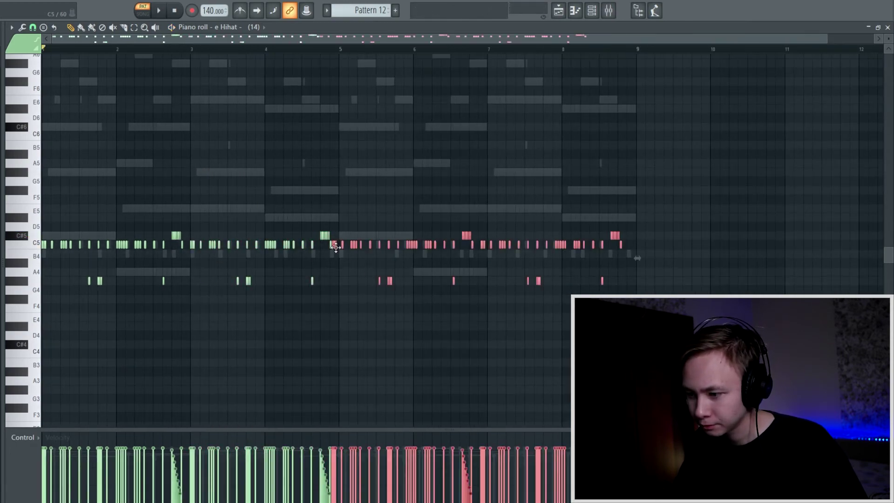
key(Escape)
Open the e Open hat channel in the piano roll, place a C5 hit on beat 4 of bars 1 to 8 and play it back
click(360, 226)
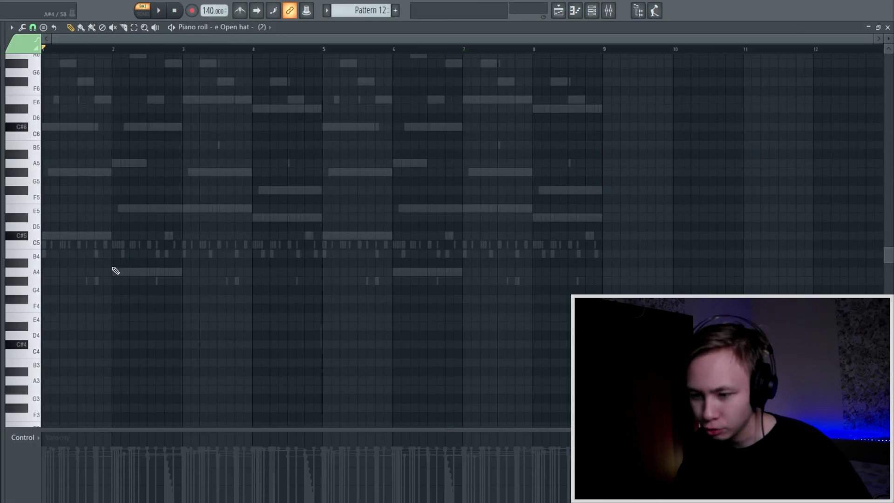
scroll(73, 280, up, 2)
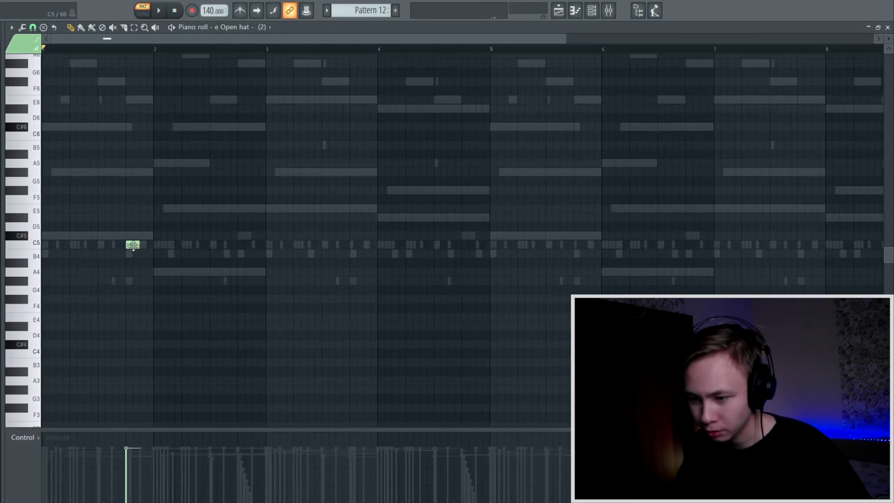
scroll(114, 262, down, 2)
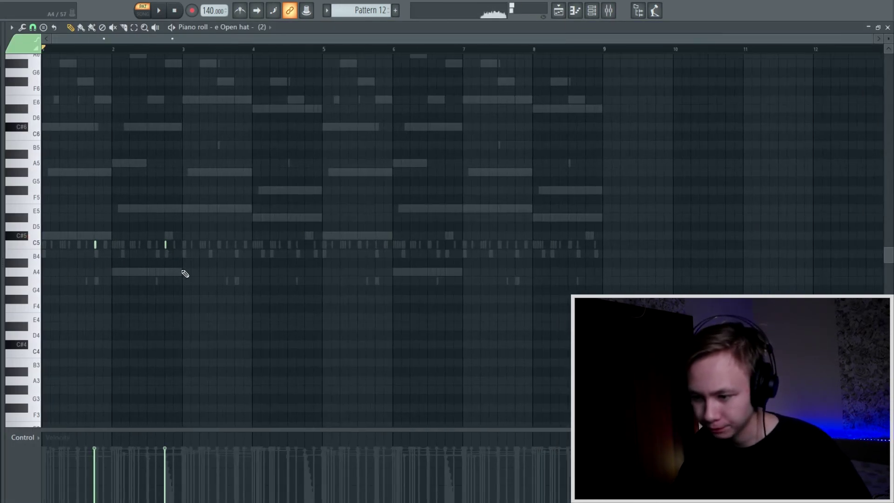
key(space)
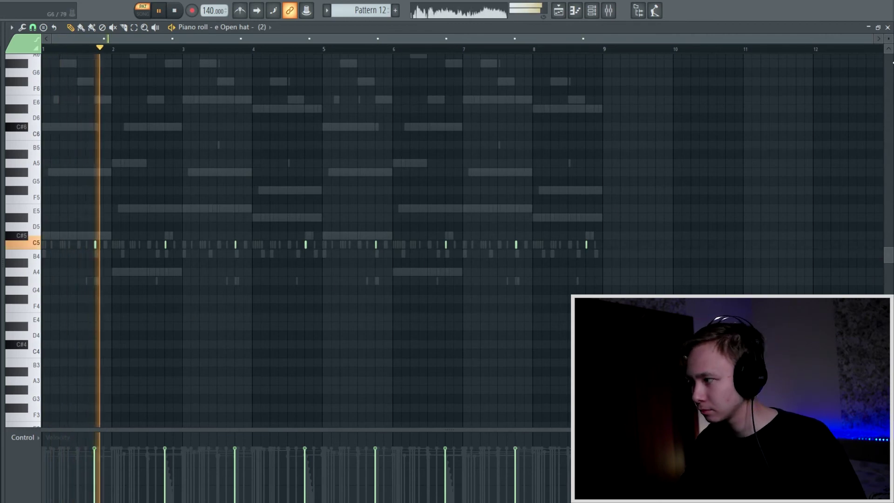
click(887, 27)
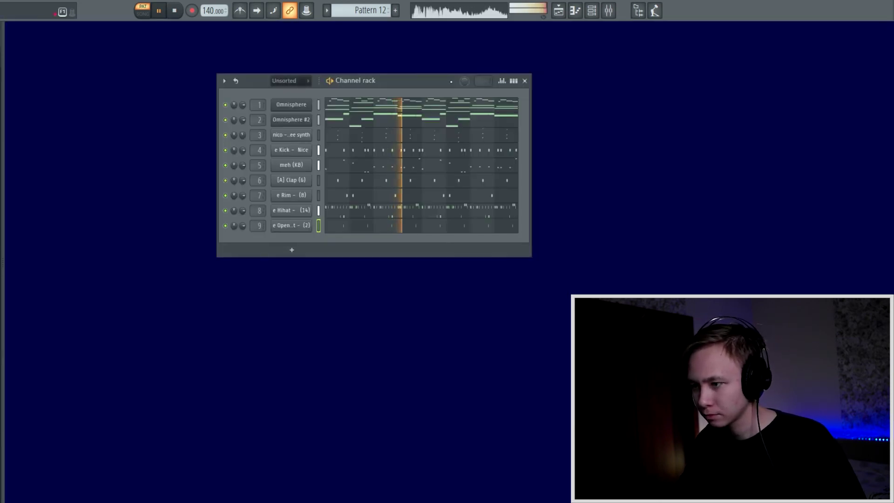
Set up effects on the e Kick and meh (KB) mixer tracks, with Fruity Limiter on meh (KB) in COMP mode and sidechain 1
drag(418, 80, 420, 71)
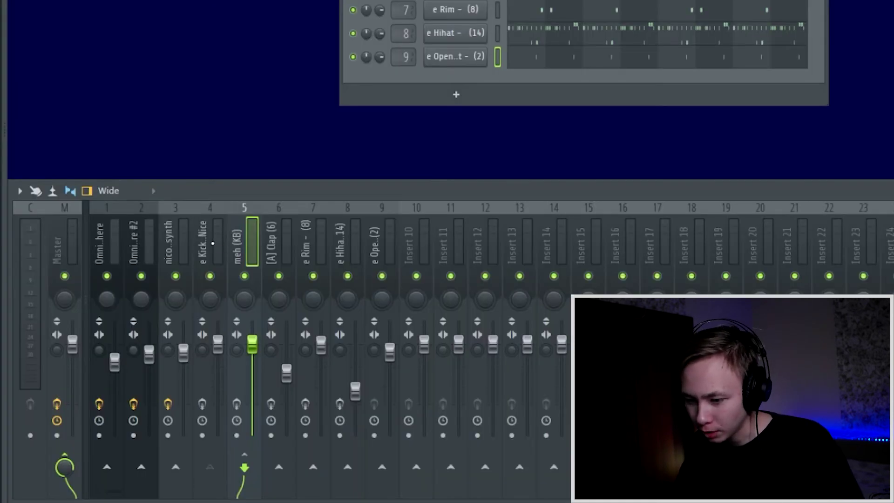
click(213, 243)
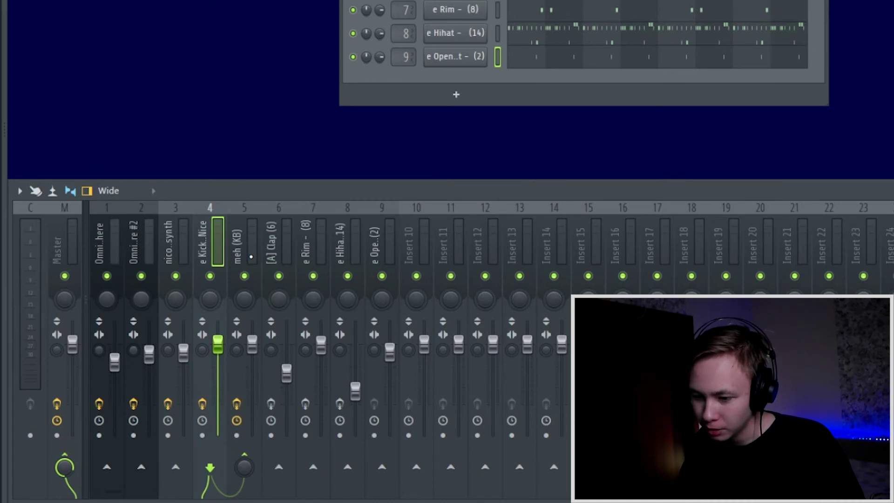
click(251, 257)
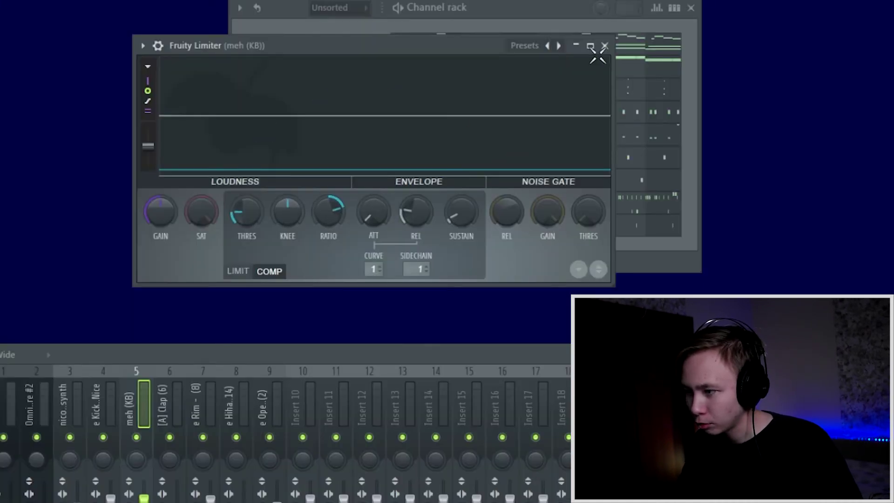
click(605, 46)
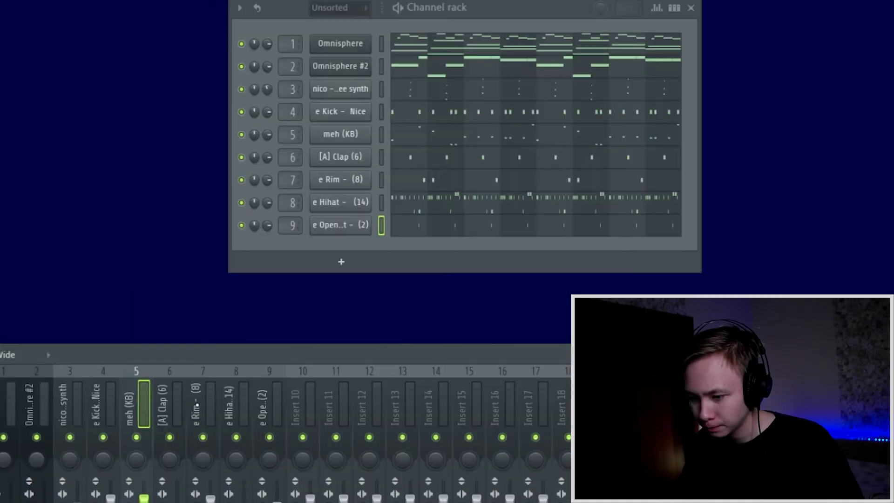
Set up effects on the [A] Clap, e Rim and e Hihat mixer tracks and select the e Open hat track
click(197, 404)
click(164, 404)
click(263, 404)
click(6, 404)
click(264, 405)
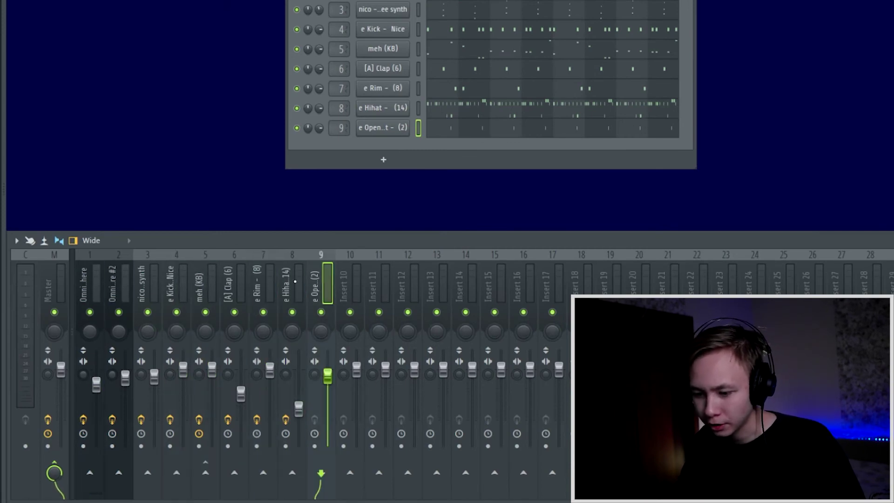